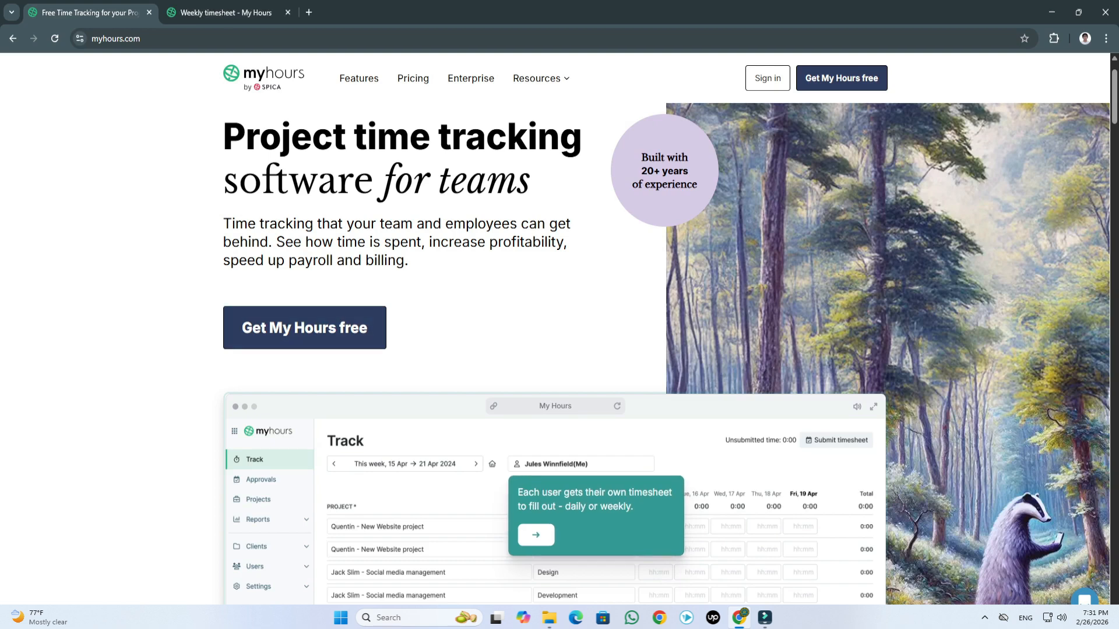
Switch from the product home page to the weekly timesheet open in the other browser tab.
{"action": "scroll", "coordinate": [665, 350], "scroll_direction": "up", "scroll_amount": 1}
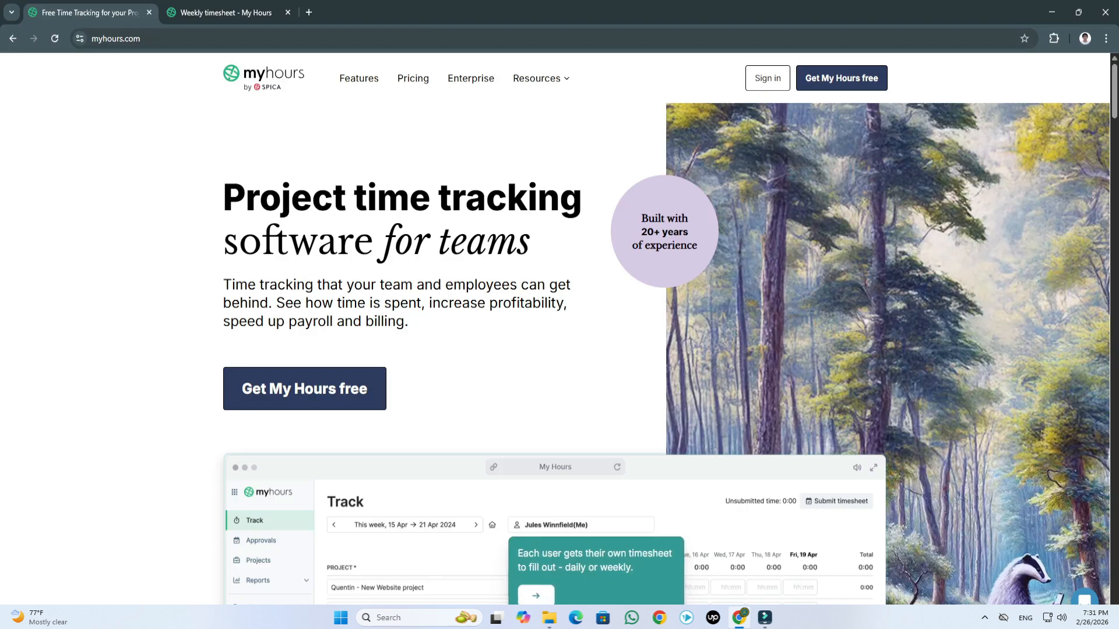
{"action": "key", "text": "ctrl+Tab"}
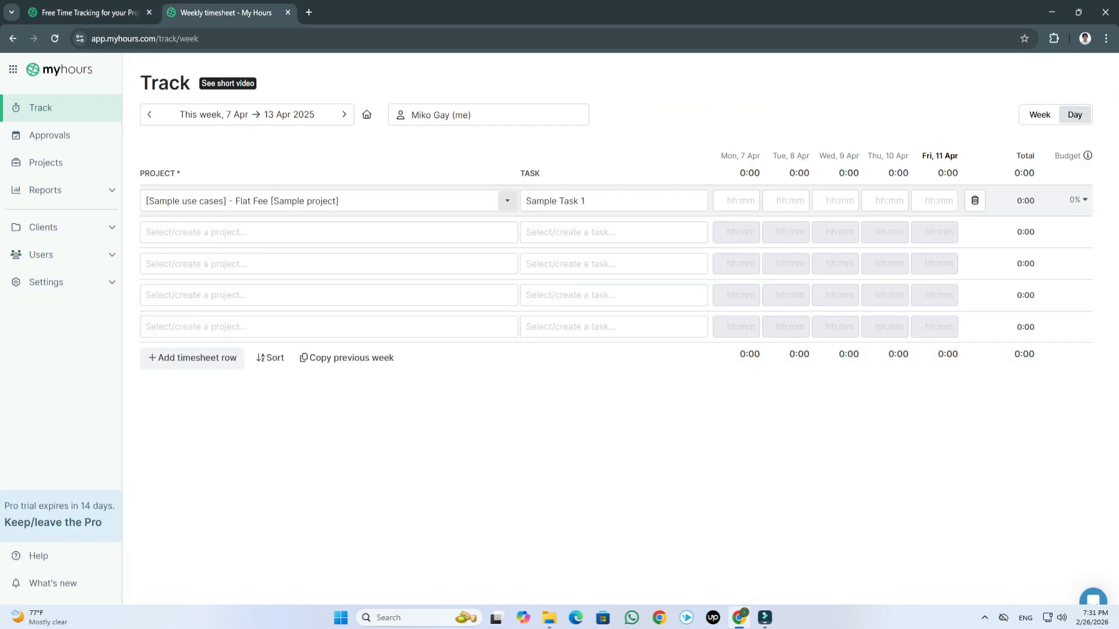
{"action": "mouse_move", "coordinate": [61, 601]}
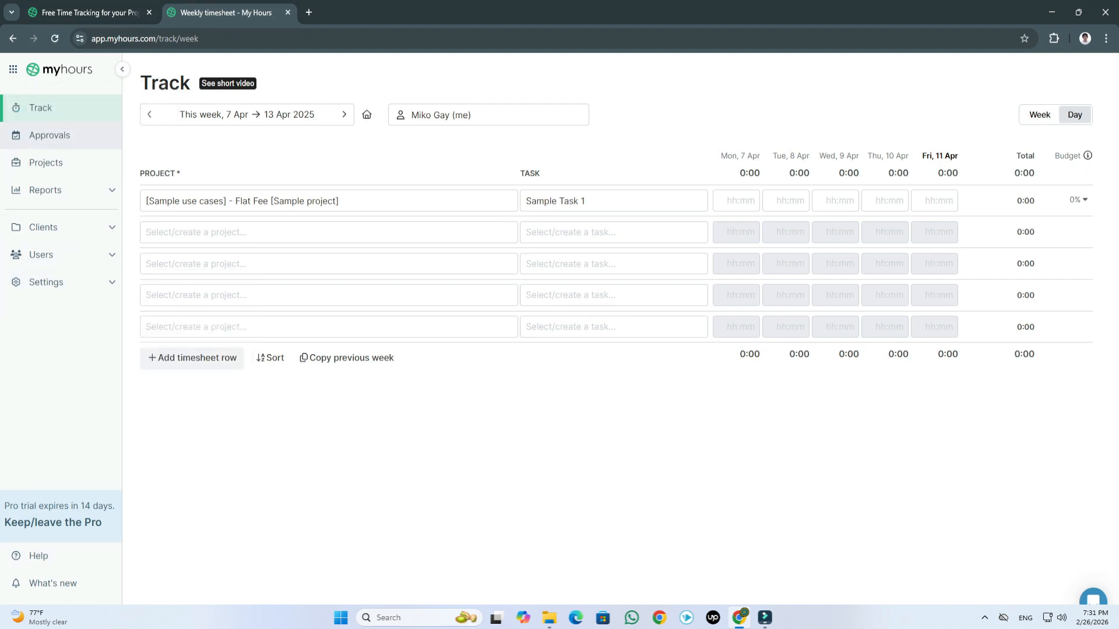
{"action": "mouse_move", "coordinate": [60, 190]}
{"action": "mouse_move", "coordinate": [61, 228]}
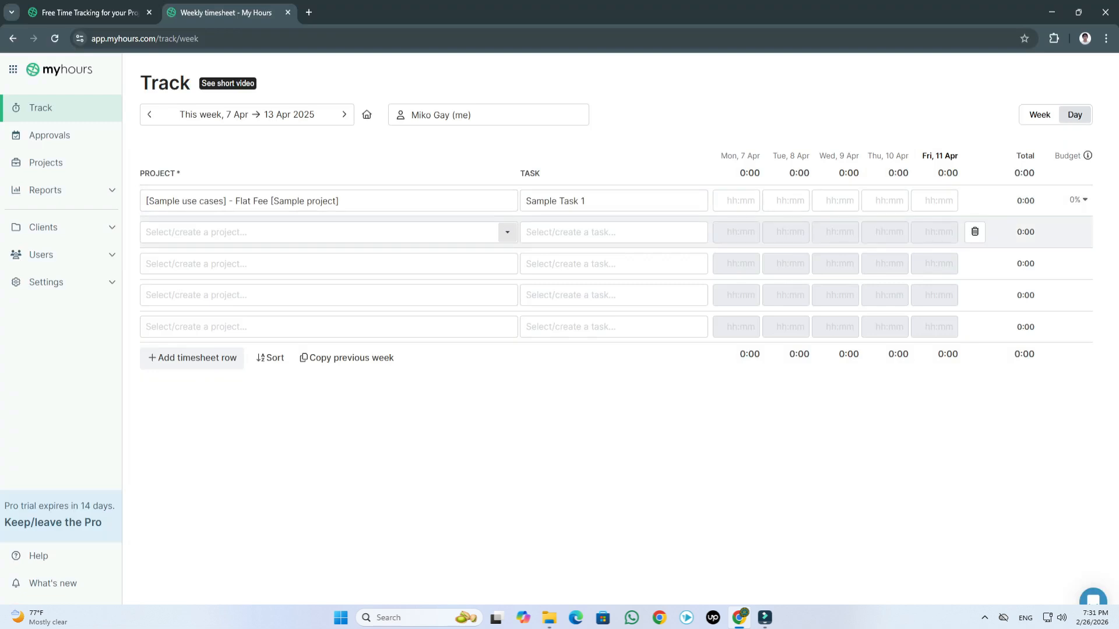
Assign the Makinoy project and Task 2 to the second row of the weekly timesheet.
{"action": "left_click", "coordinate": [385, 232]}
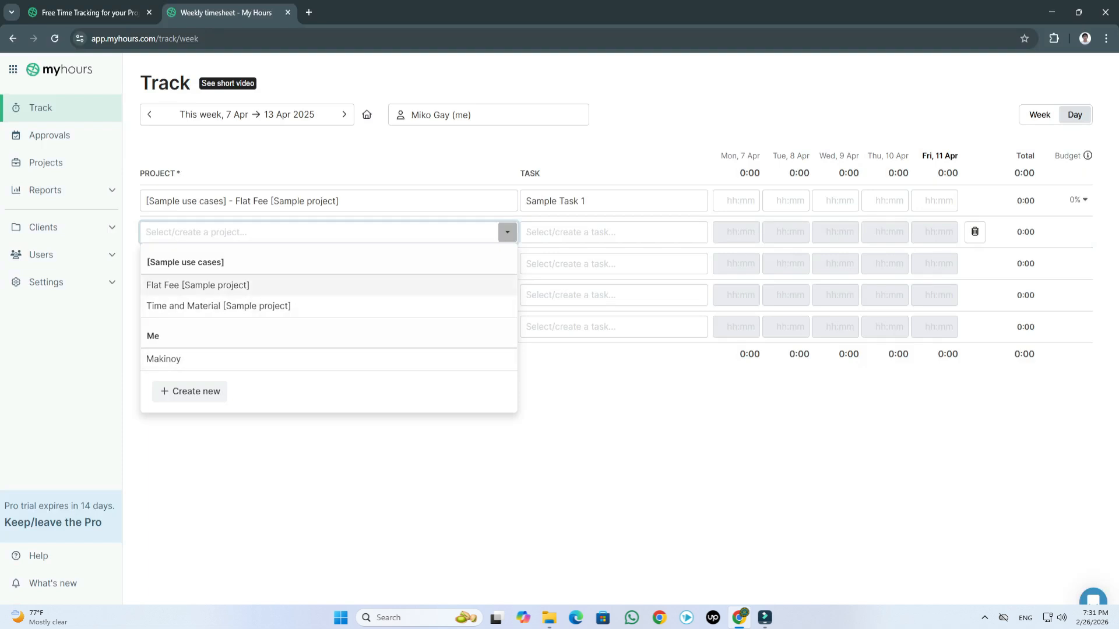
{"action": "left_click", "coordinate": [233, 359]}
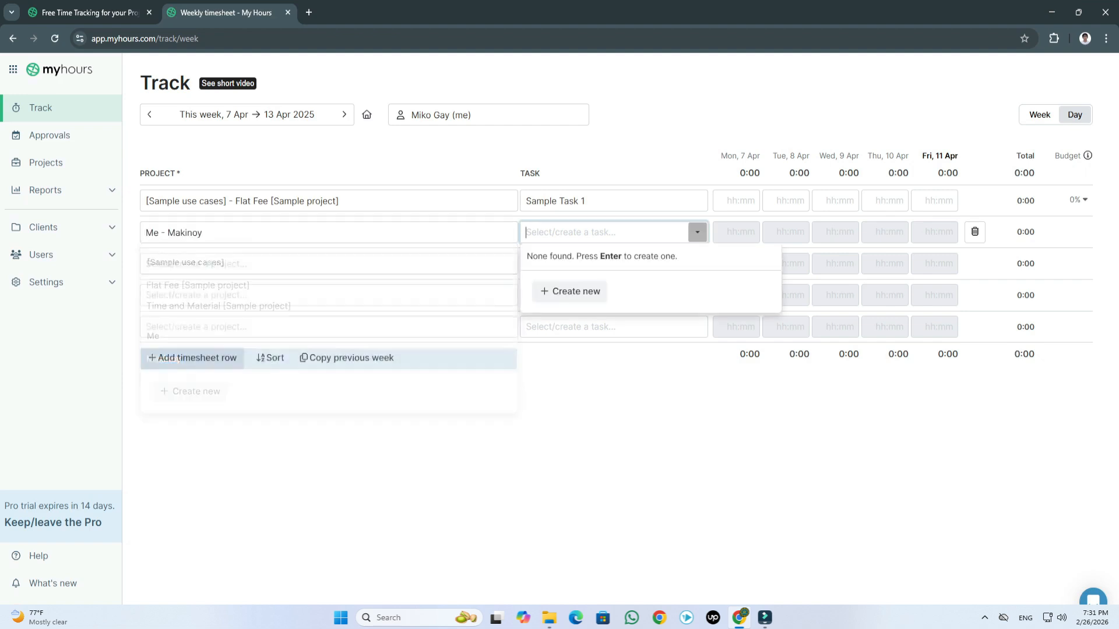
{"action": "left_click", "coordinate": [670, 414]}
{"action": "left_click", "coordinate": [736, 232]}
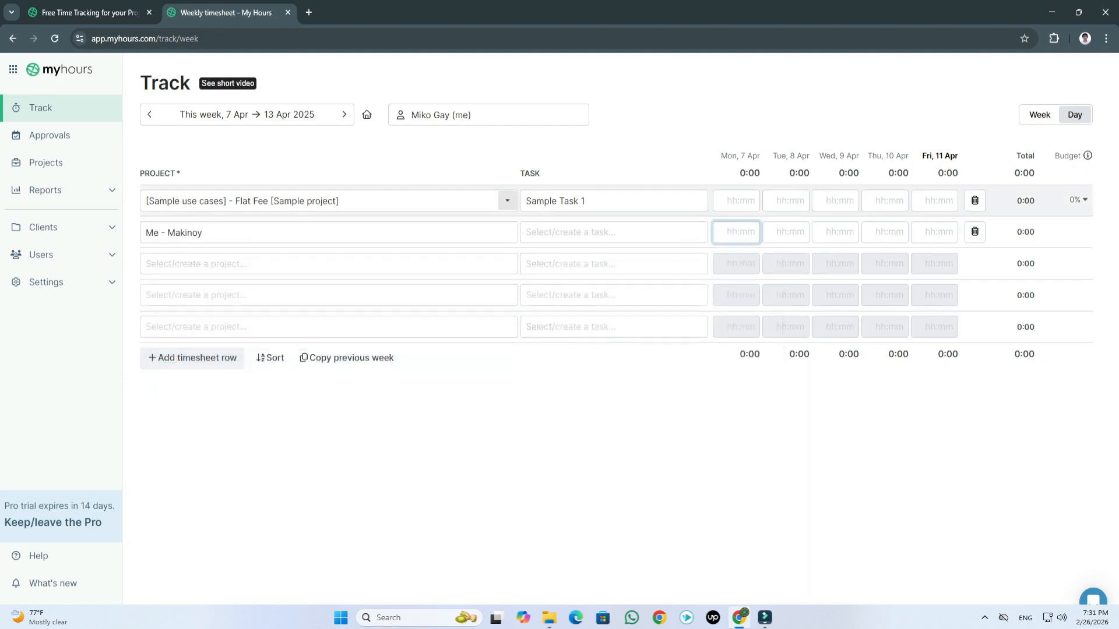
{"action": "left_click", "coordinate": [618, 233]}
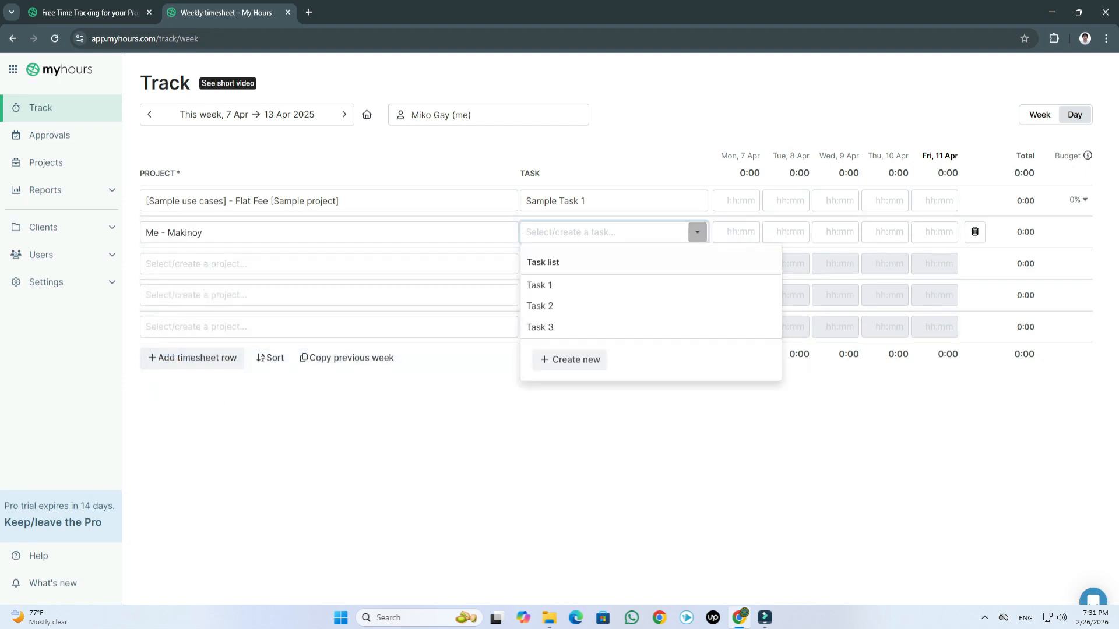
{"action": "left_click", "coordinate": [582, 306]}
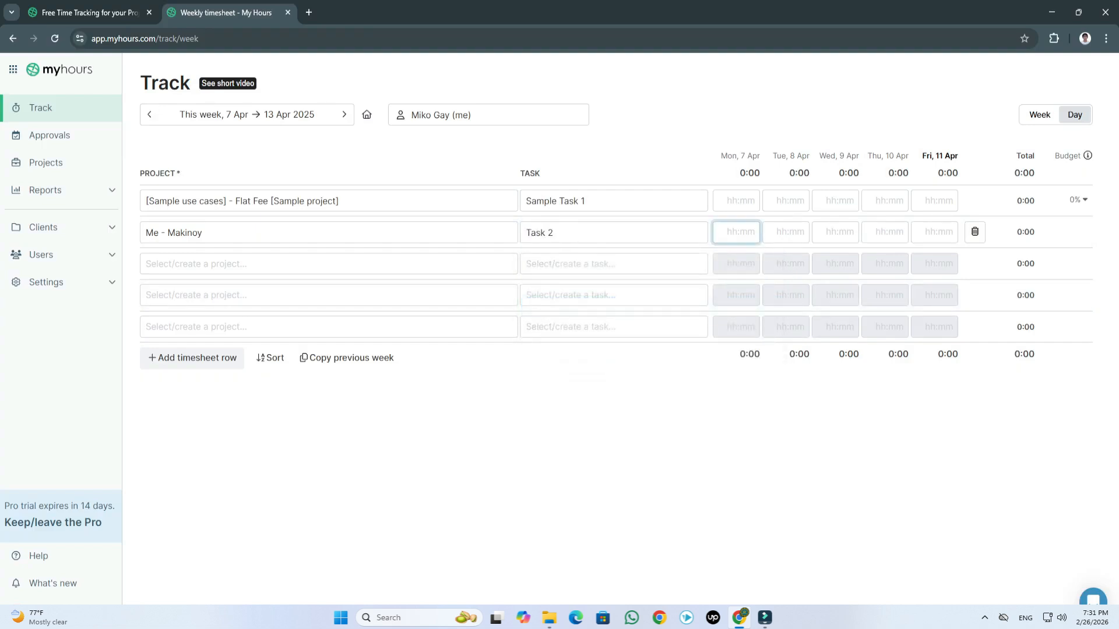
Log 1:30 for Task 2 on both Monday, 7 Apr and Tuesday, 8 Apr.
{"action": "left_click", "coordinate": [740, 232]}
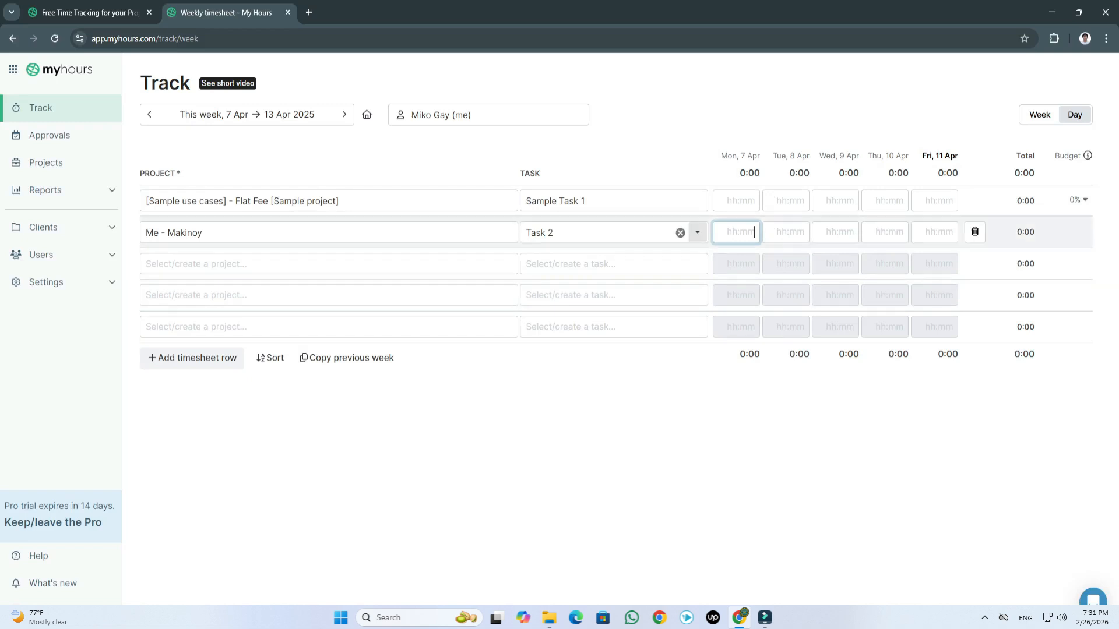
{"action": "type", "text": "1:30"}
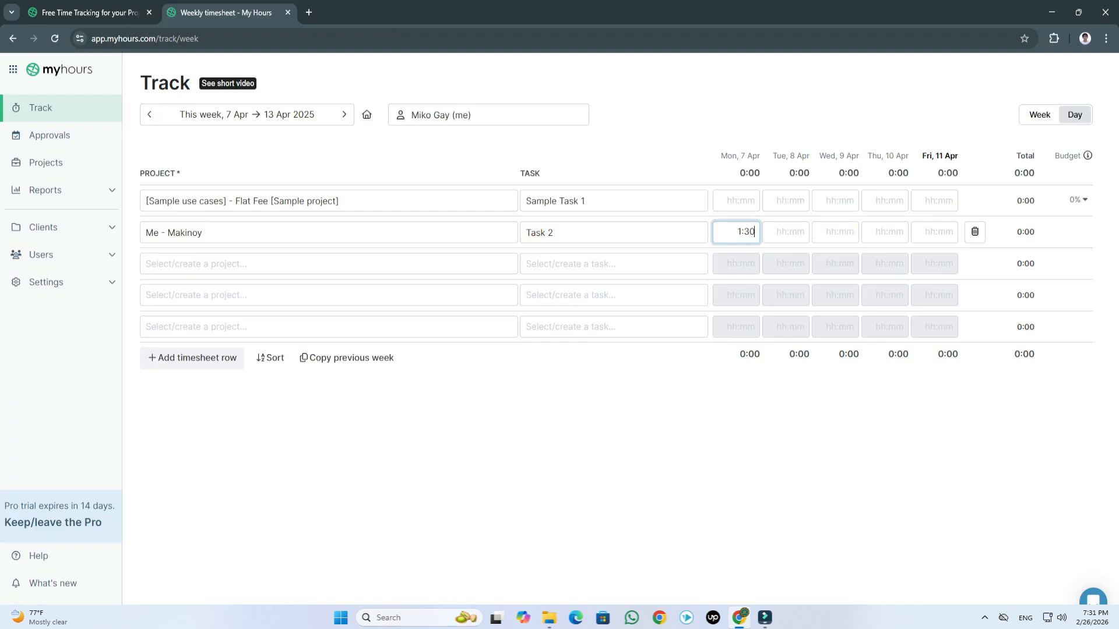
{"action": "key", "text": "Return"}
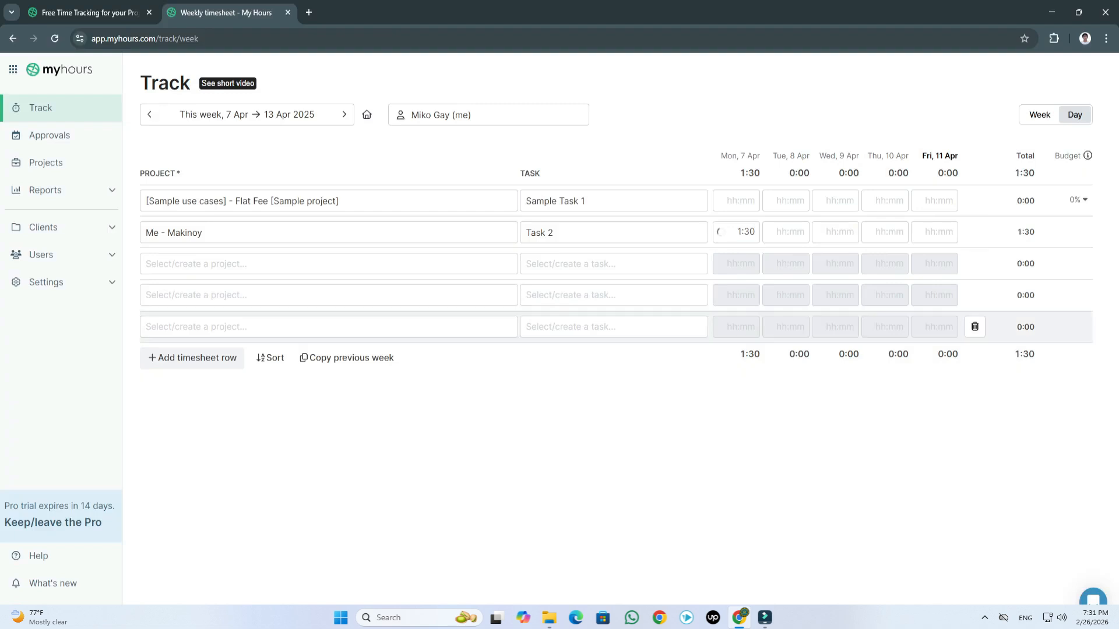
{"action": "left_click", "coordinate": [786, 232]}
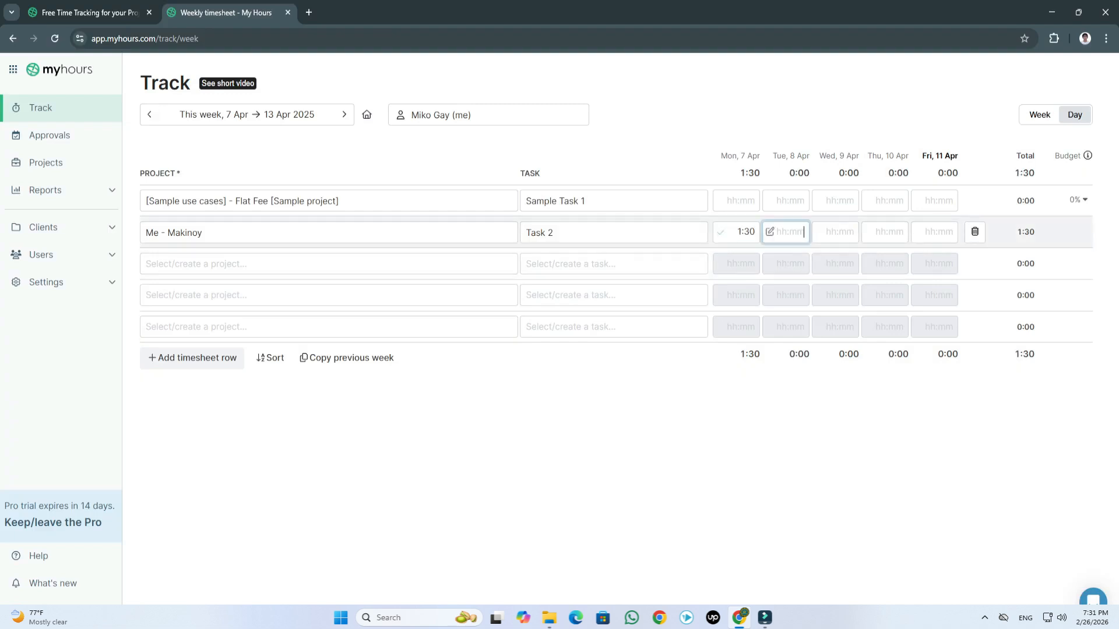
{"action": "type", "text": "1:30"}
{"action": "key", "text": "Return"}
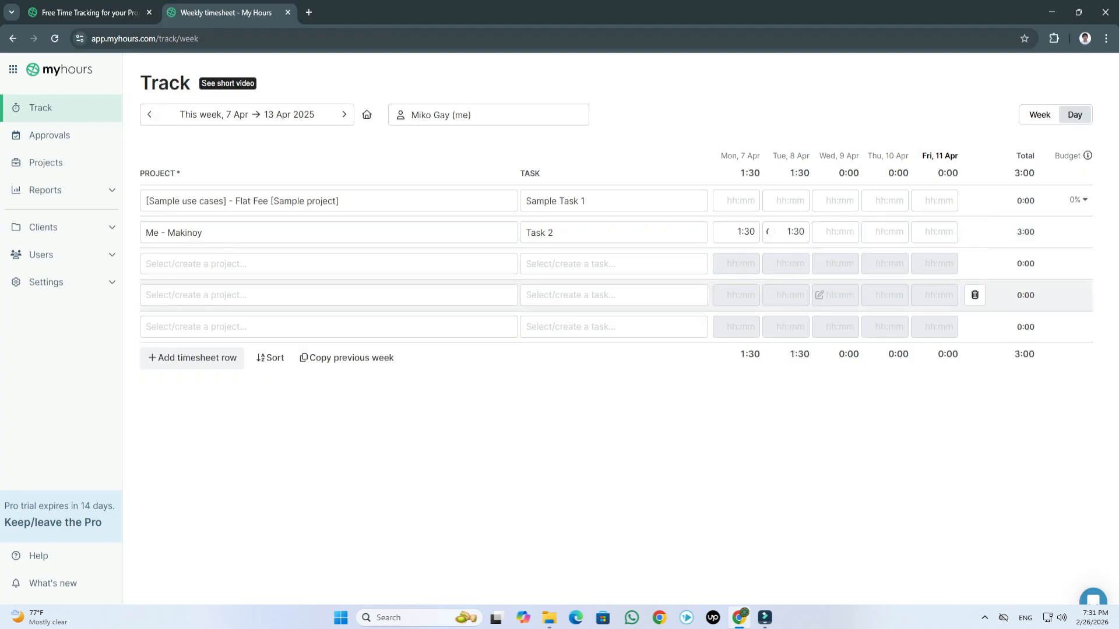
Log 2:00 for Task 2 on Wednesday, 9 Apr.
{"action": "left_click", "coordinate": [839, 232]}
{"action": "type", "text": "20:00"}
{"action": "key", "text": "Return"}
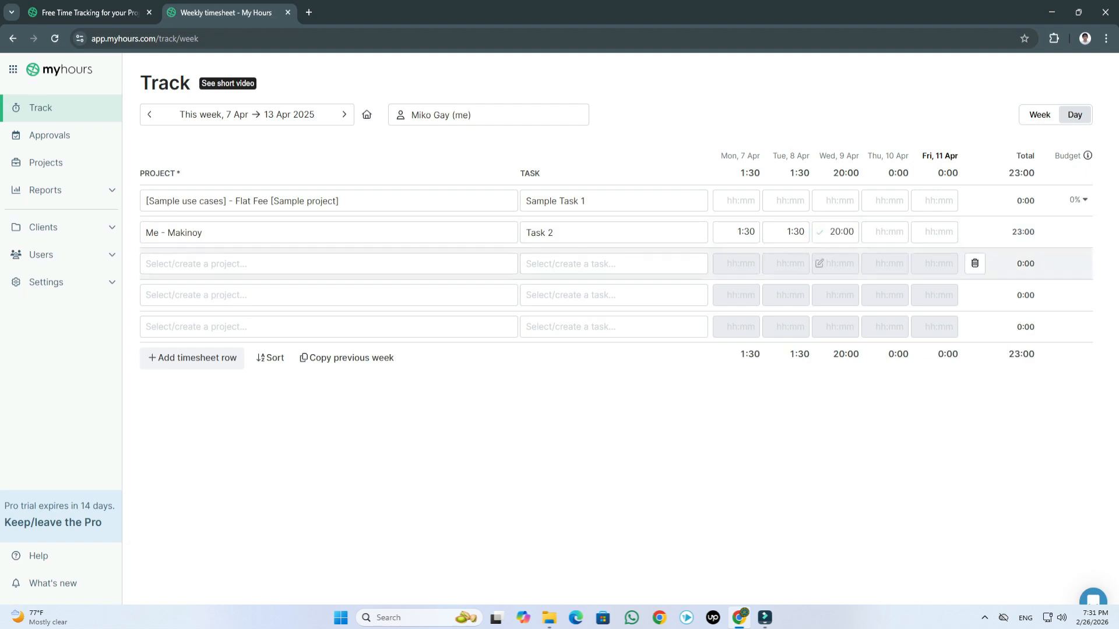
{"action": "left_click", "coordinate": [835, 232]}
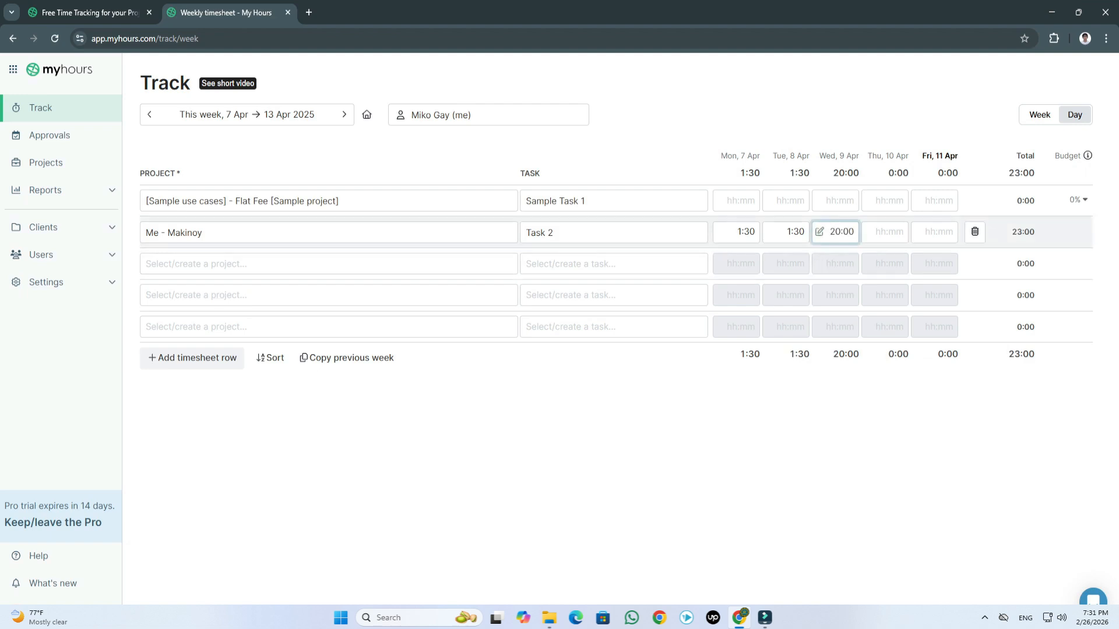
{"action": "key", "text": "BackSpace"}
{"action": "key", "text": "Return"}
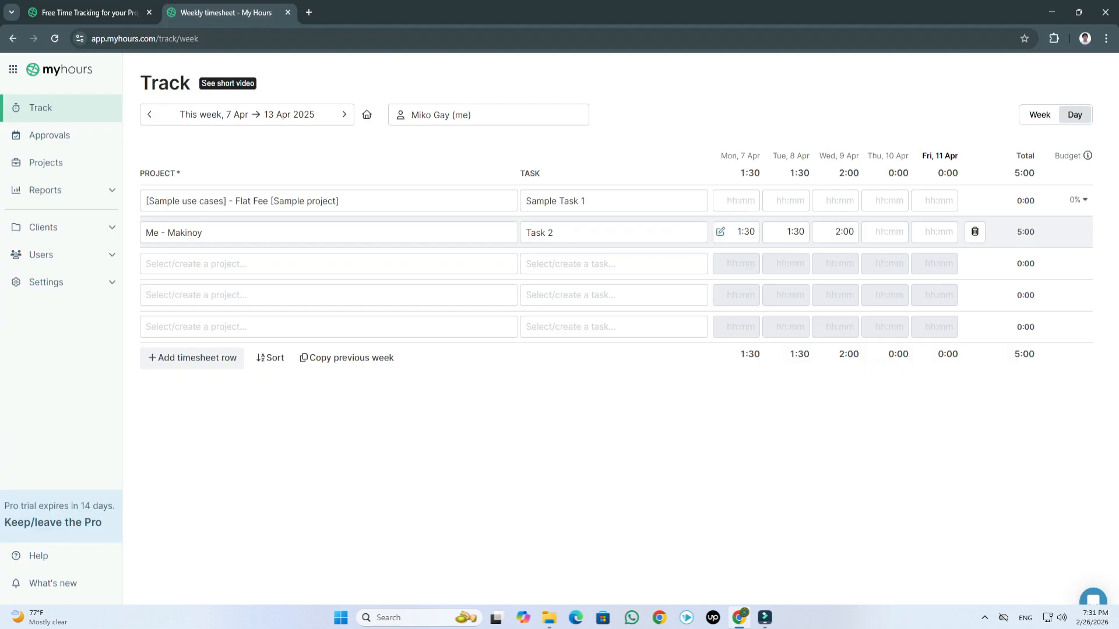
Save Monday's Task 2 time log with a start time of 12:30 pm and review its details.
{"action": "left_click", "coordinate": [721, 232]}
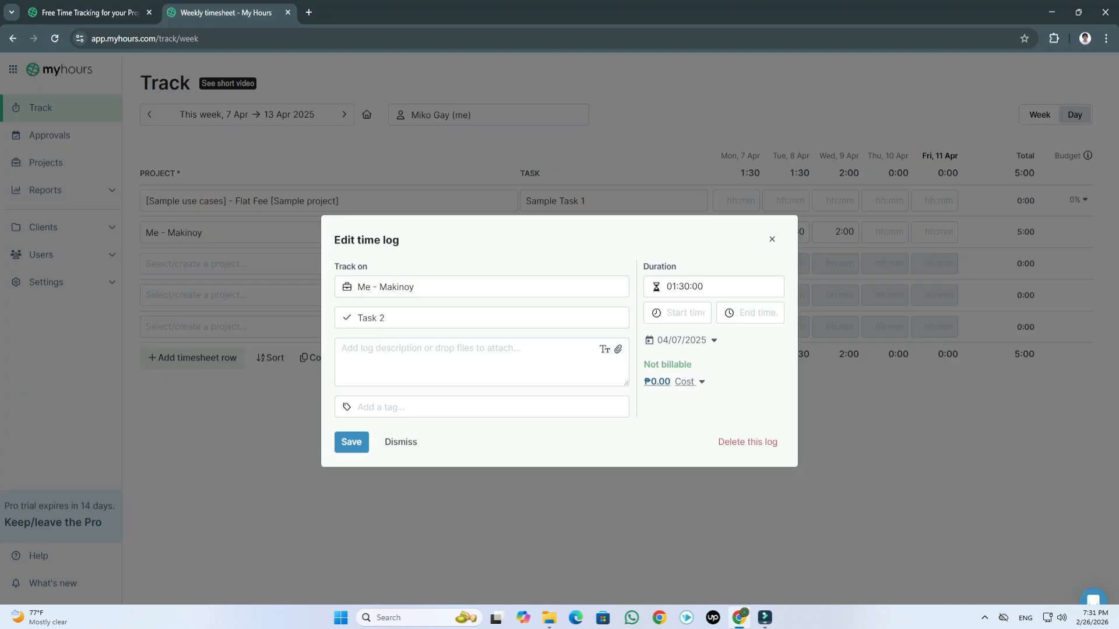
{"action": "left_click", "coordinate": [676, 382]}
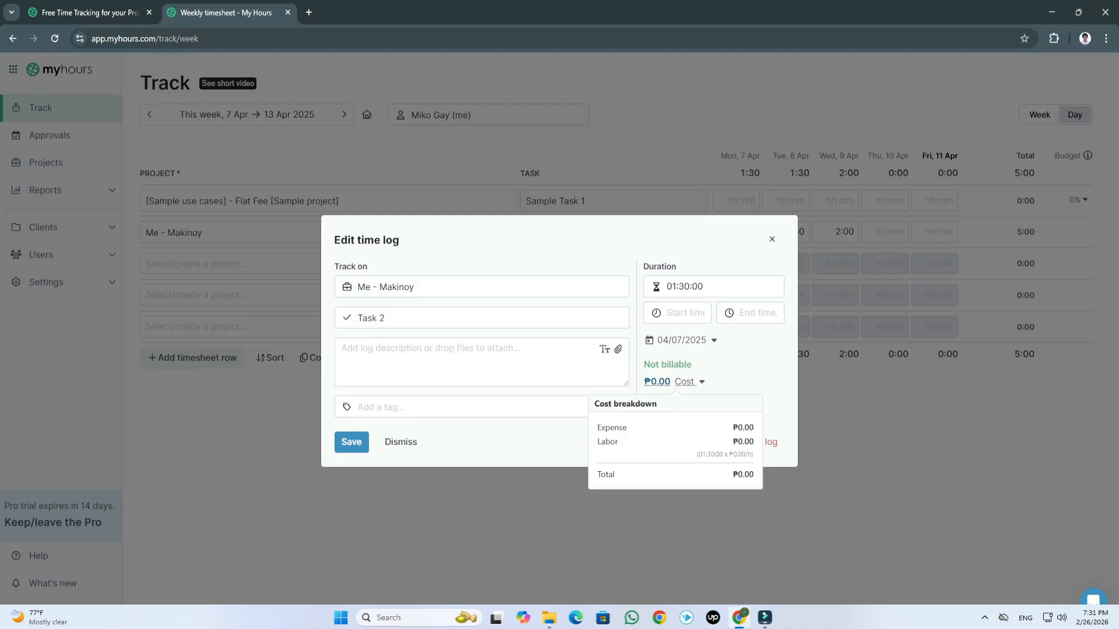
{"action": "left_click", "coordinate": [676, 382]}
{"action": "left_click", "coordinate": [679, 313]}
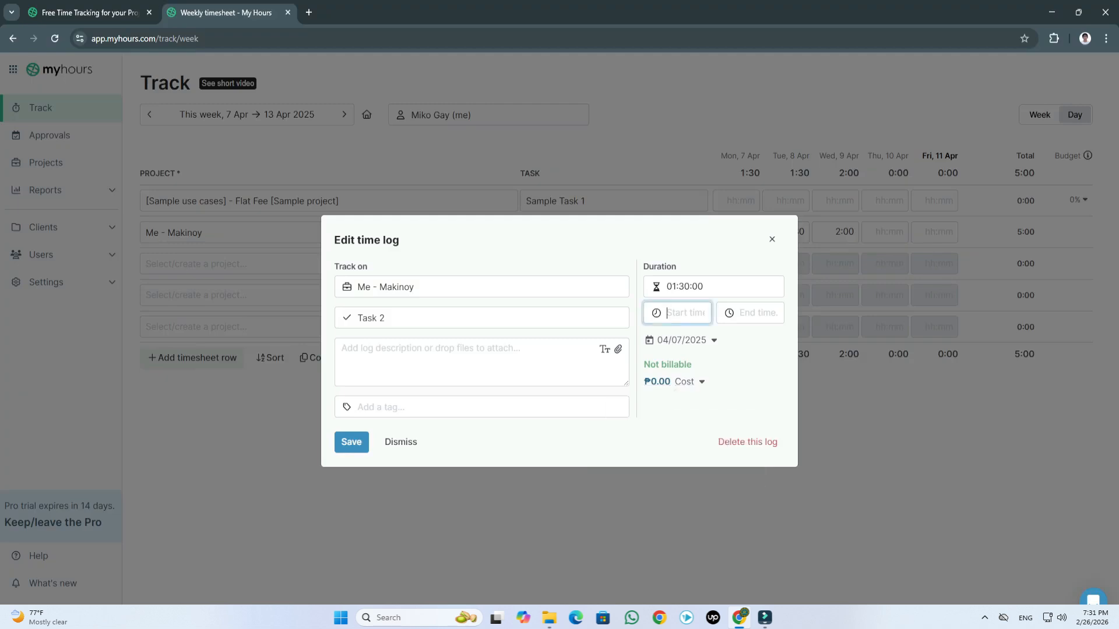
{"action": "type", "text": "12:30"}
{"action": "key", "text": "Return"}
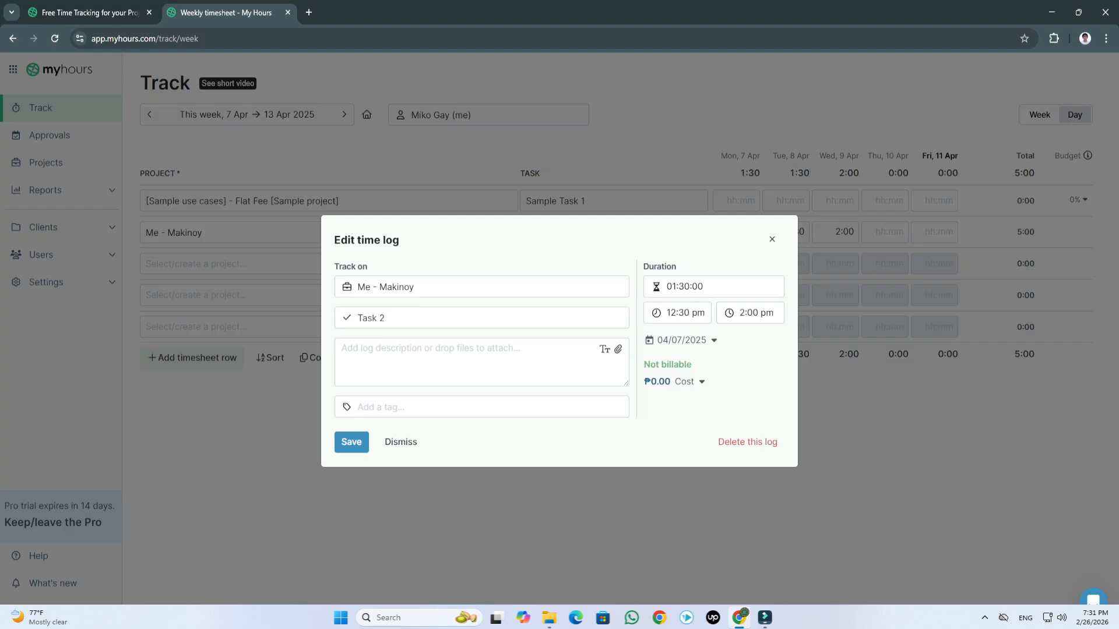
{"action": "left_click", "coordinate": [351, 442]}
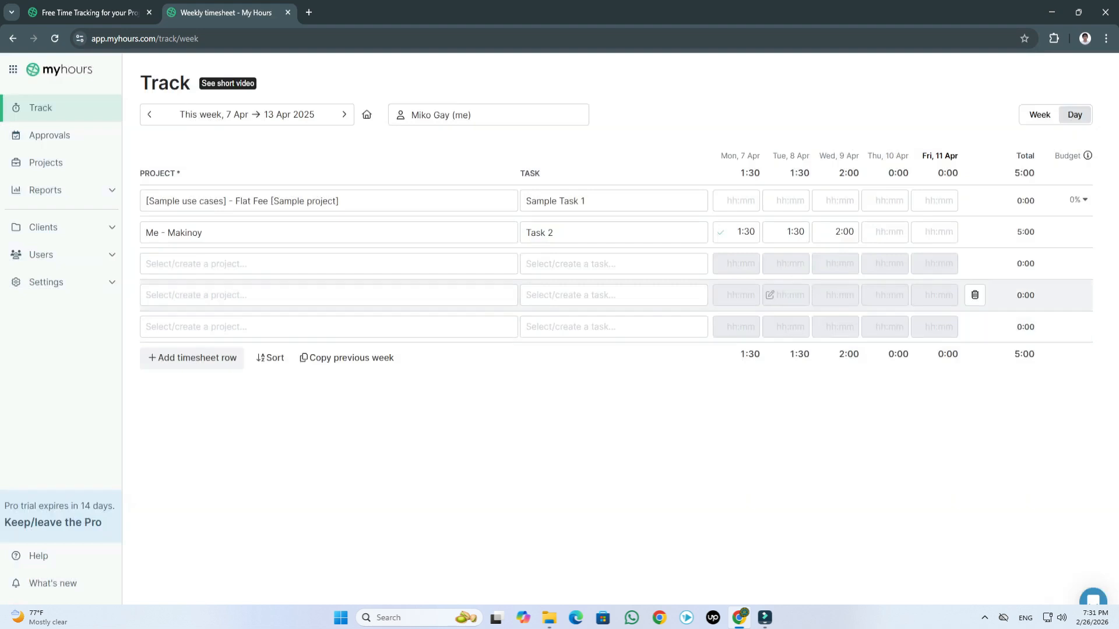
{"action": "left_click", "coordinate": [720, 232]}
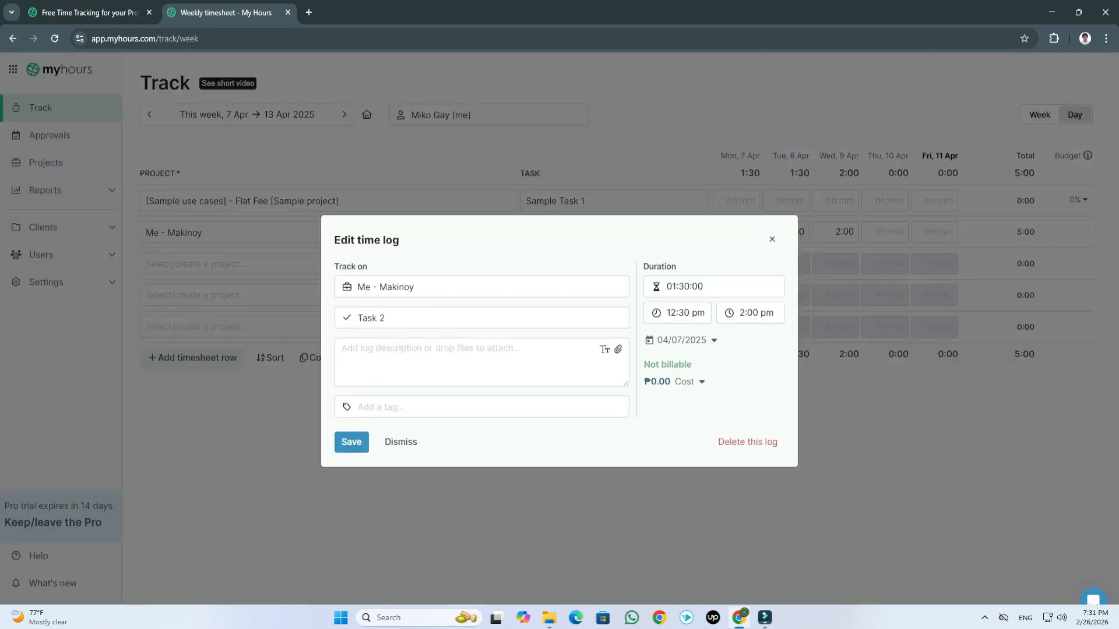
{"action": "left_click", "coordinate": [772, 239]}
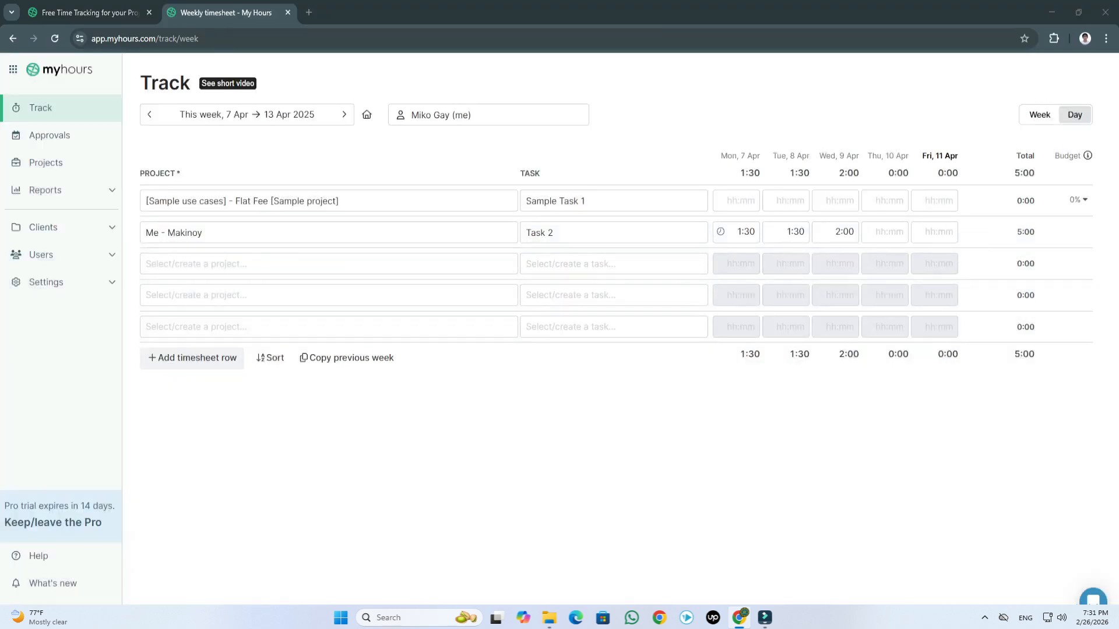
Add another row to the weekly timesheet, leaving its project and task empty.
{"action": "left_click", "coordinate": [192, 358]}
{"action": "left_click", "coordinate": [193, 358]}
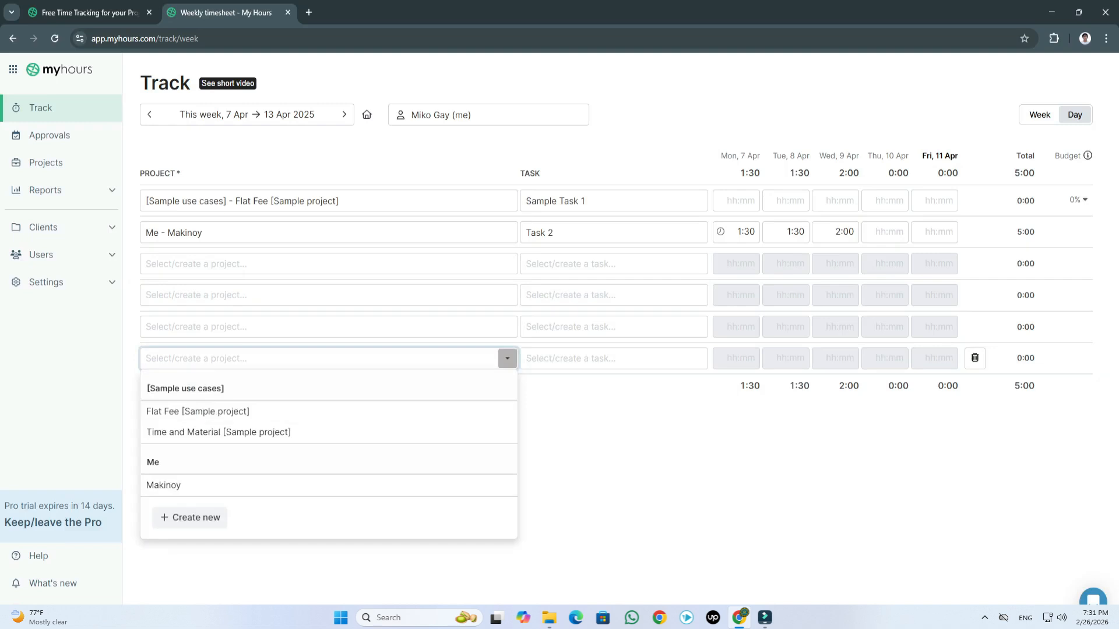
{"action": "left_click", "coordinate": [571, 431]}
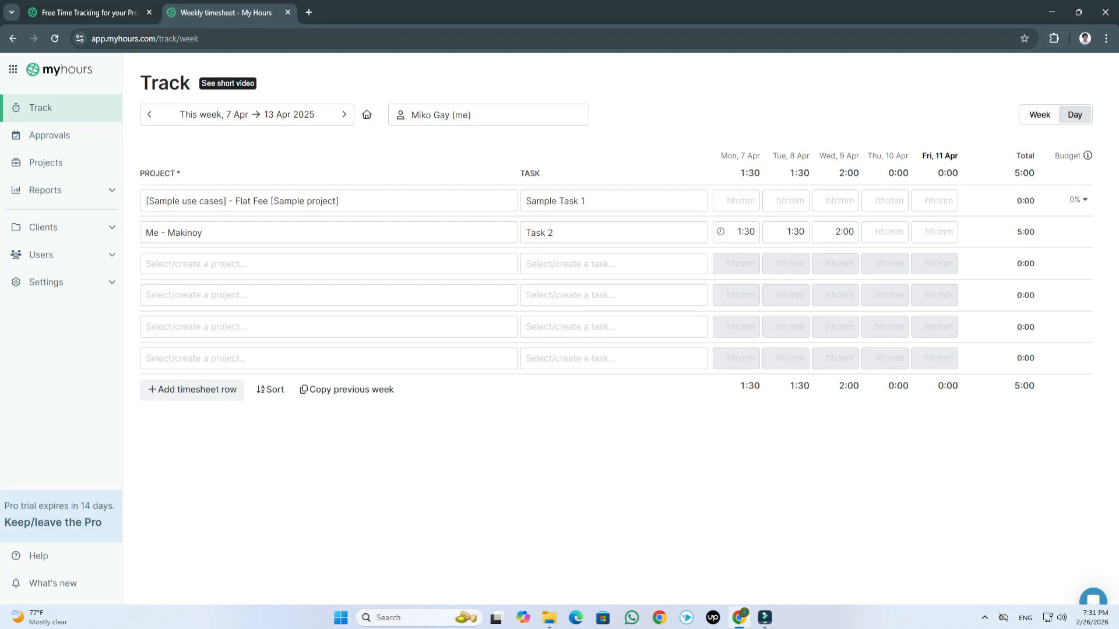
Examine the day view's new time log form and timeline, and return to the week view.
{"action": "left_click", "coordinate": [1075, 115]}
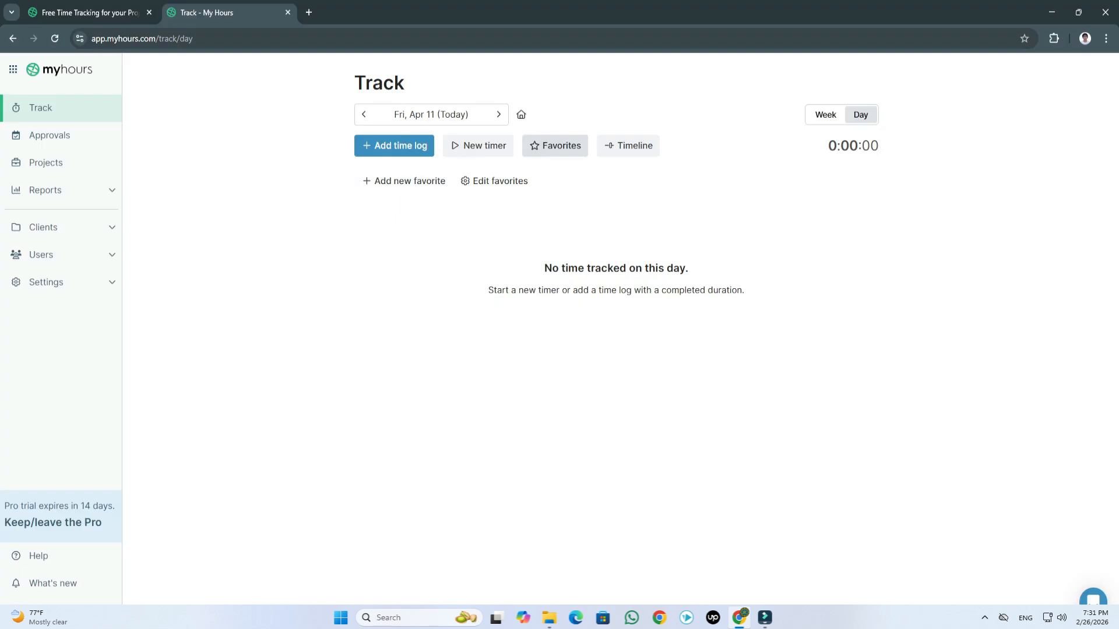
{"action": "left_click", "coordinate": [394, 145]}
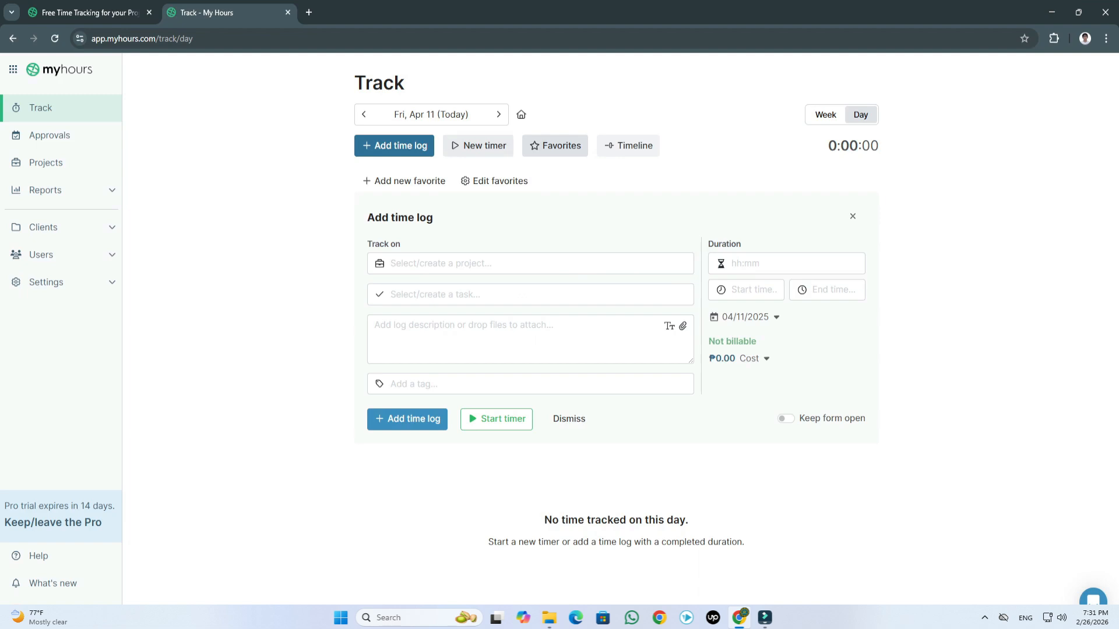
{"action": "left_click", "coordinate": [629, 146]}
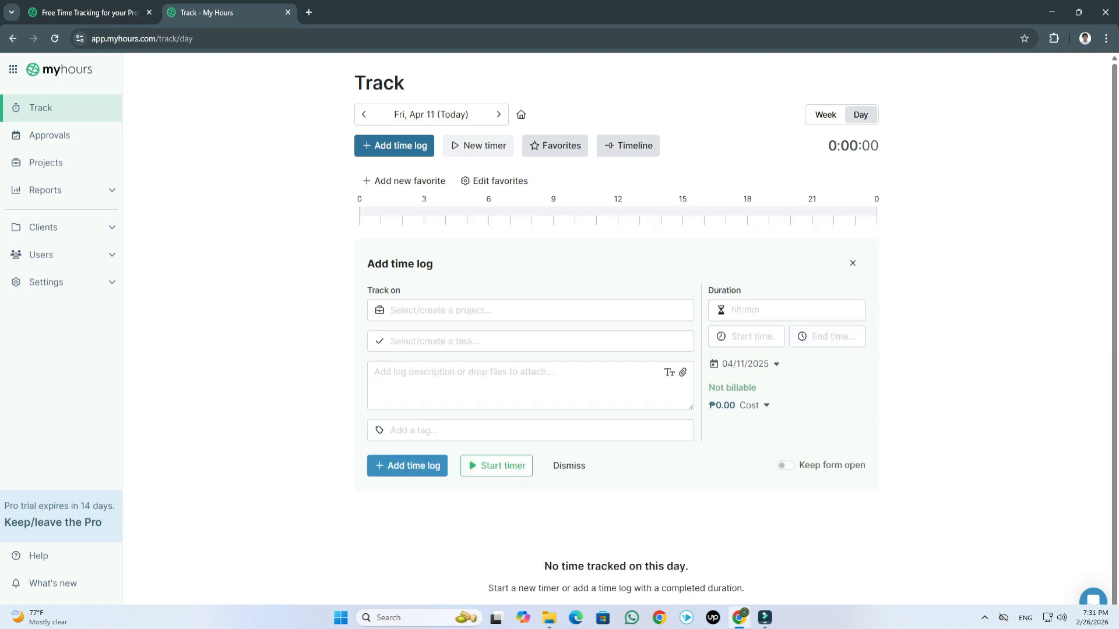
{"action": "left_click", "coordinate": [825, 115]}
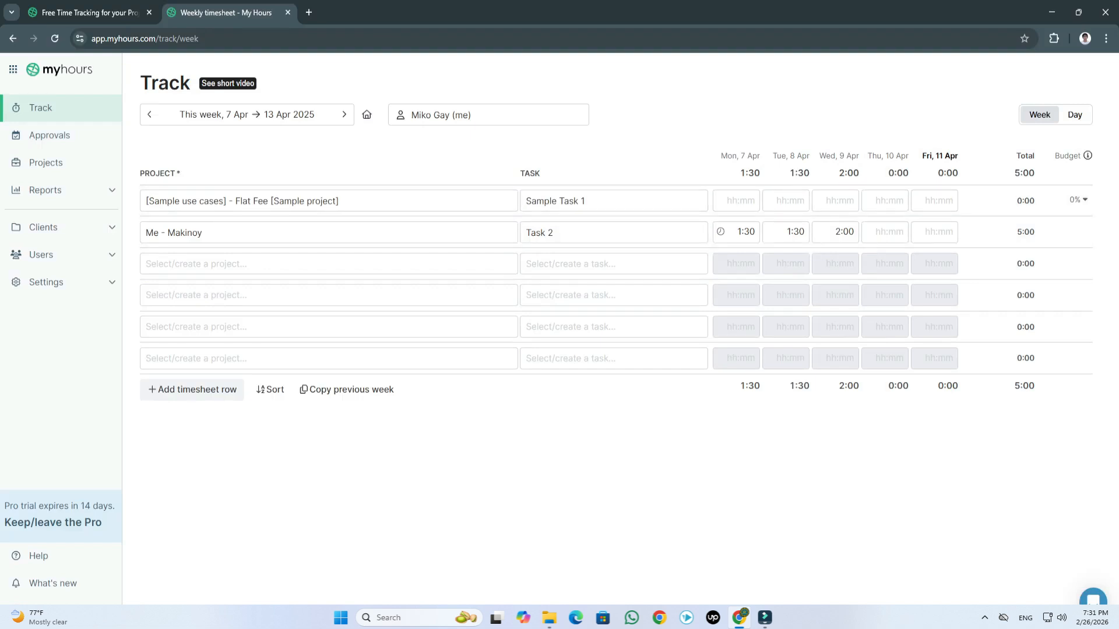
Open the Approvals page for this week's timesheets.
{"action": "mouse_move", "coordinate": [228, 84]}
{"action": "left_click", "coordinate": [50, 136]}
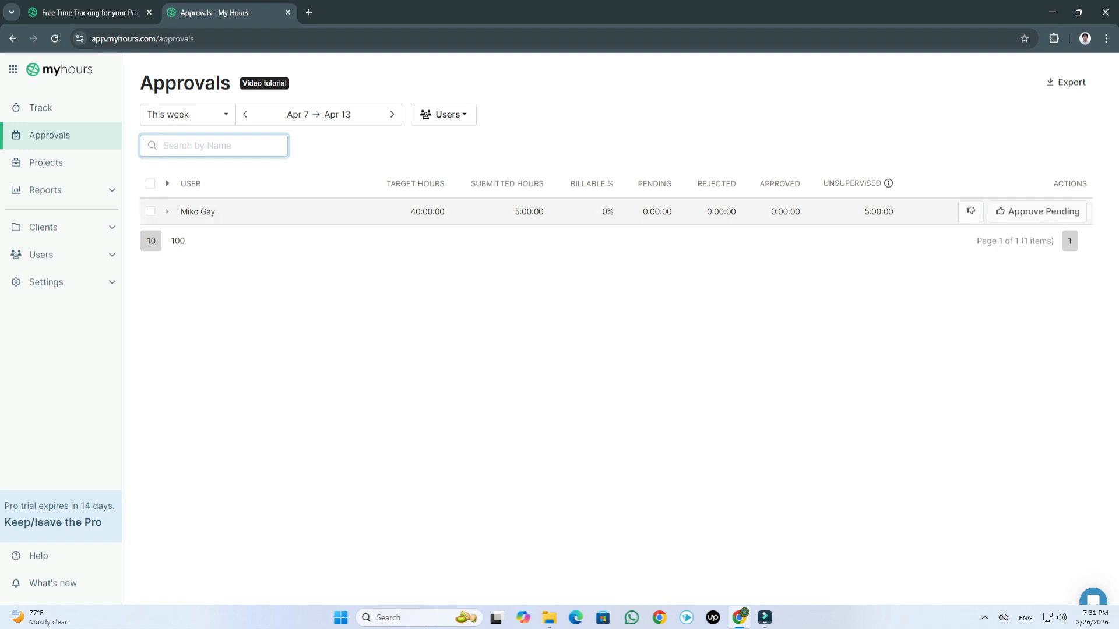
{"action": "left_click", "coordinate": [41, 109]}
{"action": "mouse_move", "coordinate": [43, 228]}
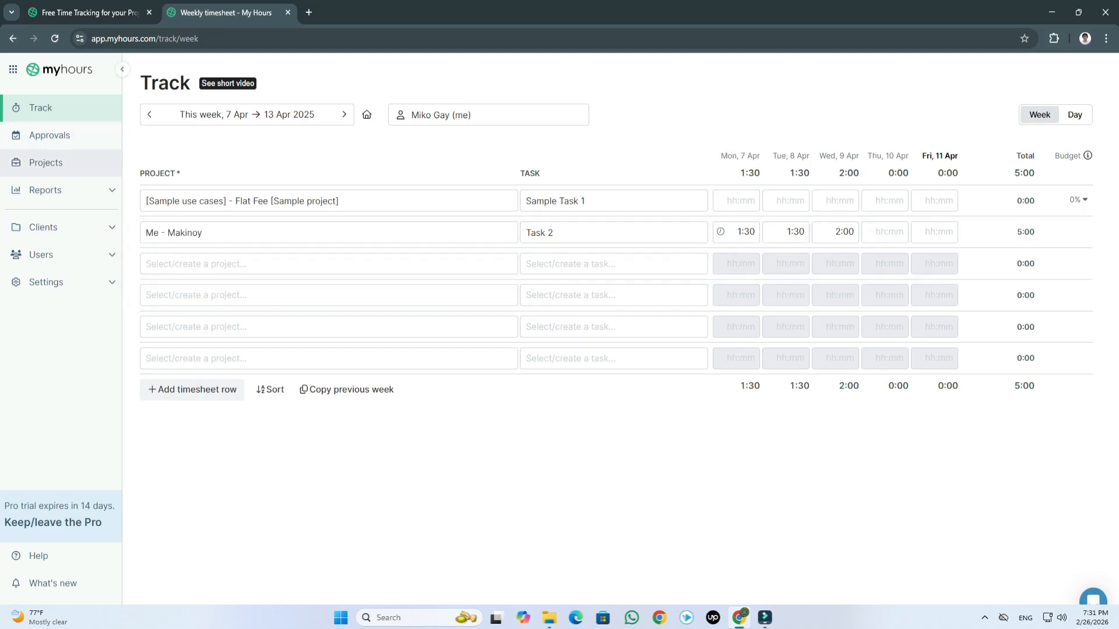
{"action": "left_click", "coordinate": [49, 136]}
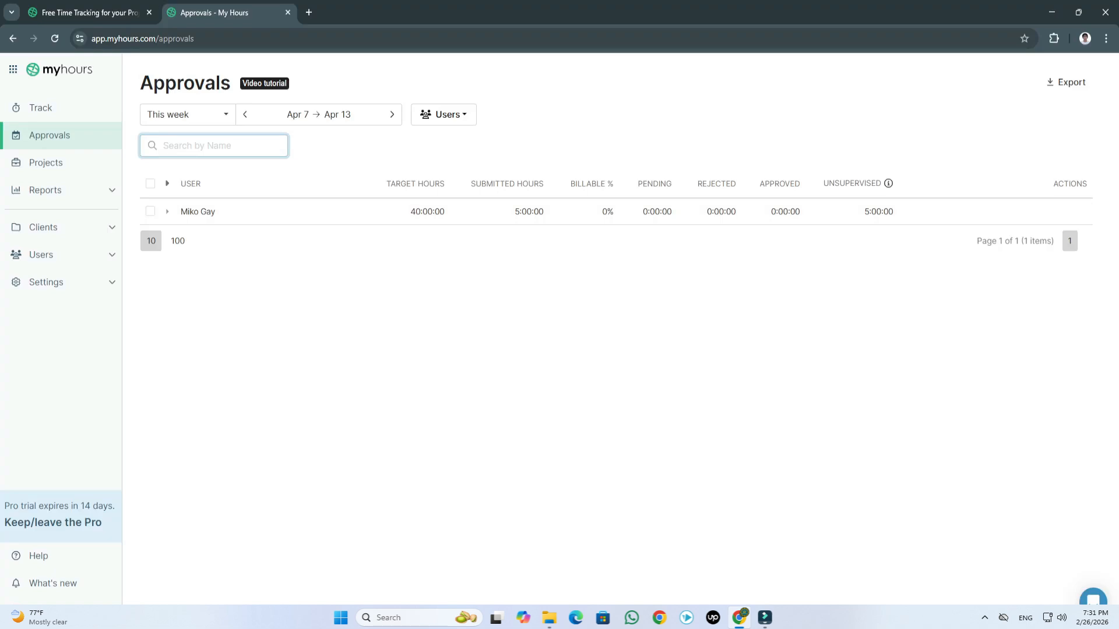
Expand the user's entry in this week's approvals and select it for approval or rejection.
{"action": "left_click", "coordinate": [198, 212]}
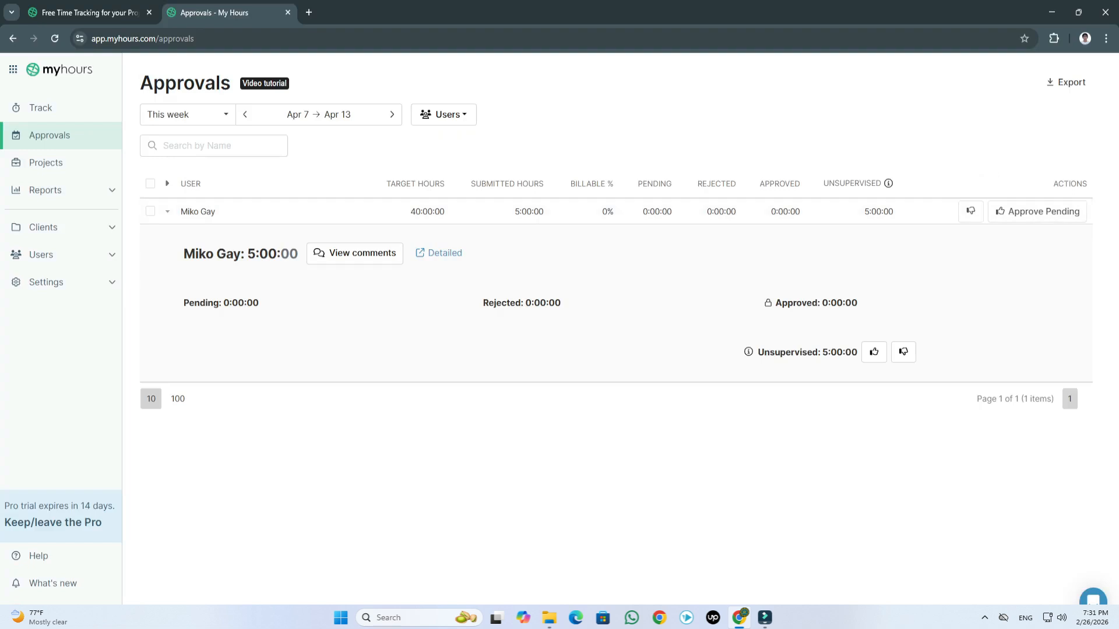
{"action": "left_click", "coordinate": [151, 212]}
{"action": "left_click", "coordinate": [150, 211]}
{"action": "left_click", "coordinate": [151, 211]}
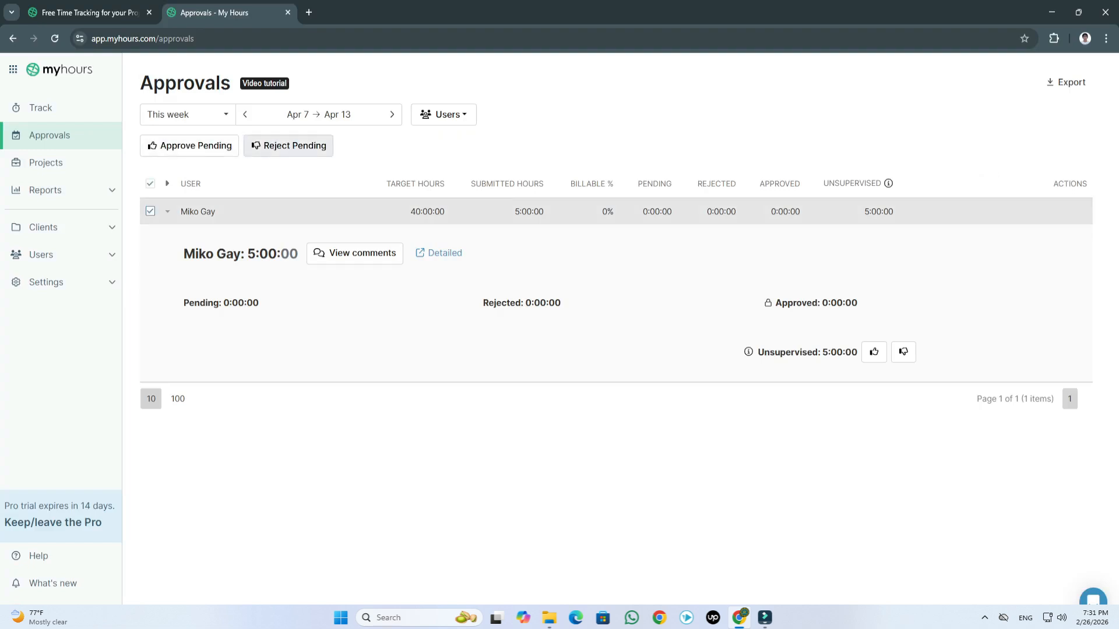
Approve the selected user's pending hours in this week's approvals.
{"action": "left_click", "coordinate": [190, 145]}
{"action": "left_click", "coordinate": [667, 360]}
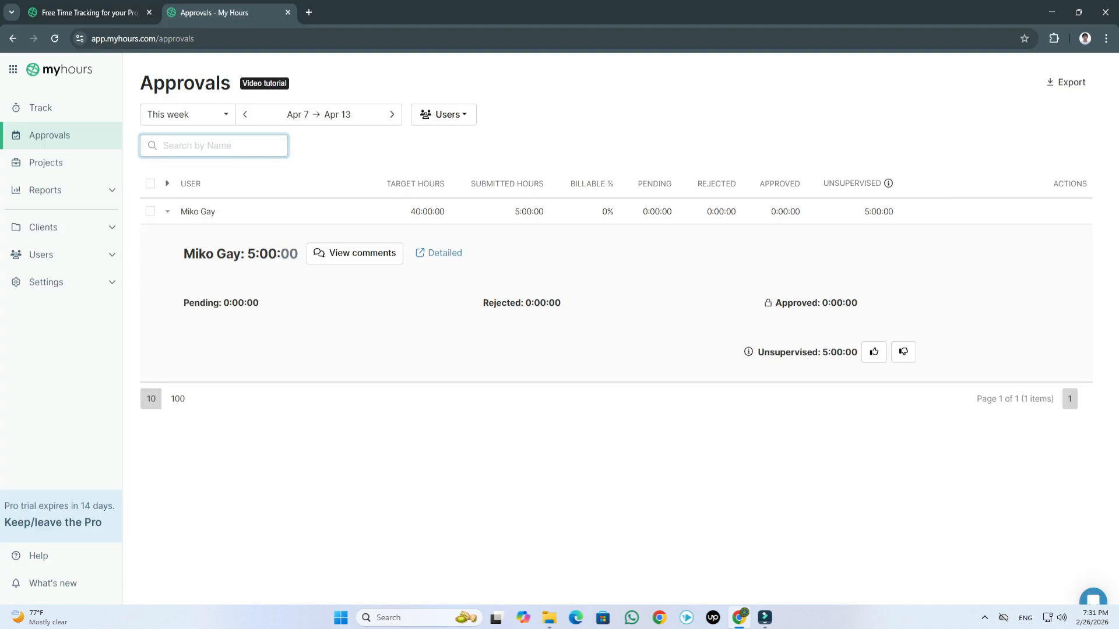
Open the Makinoy project and review its overview, members and tasks.
{"action": "left_click", "coordinate": [46, 163]}
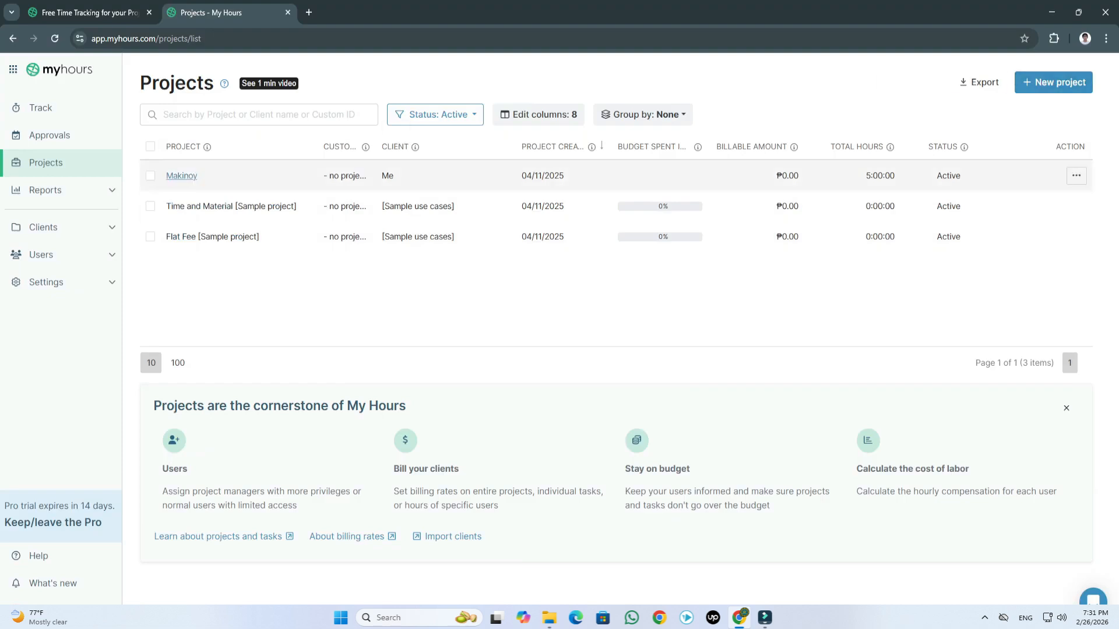
{"action": "left_click", "coordinate": [182, 175]}
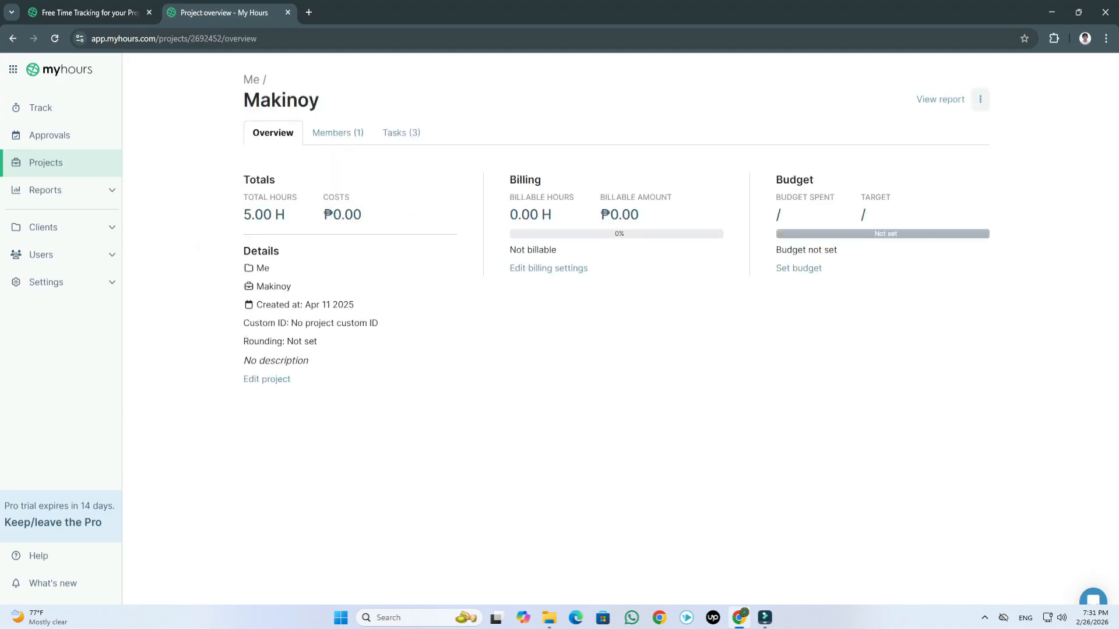
{"action": "left_click", "coordinate": [338, 132]}
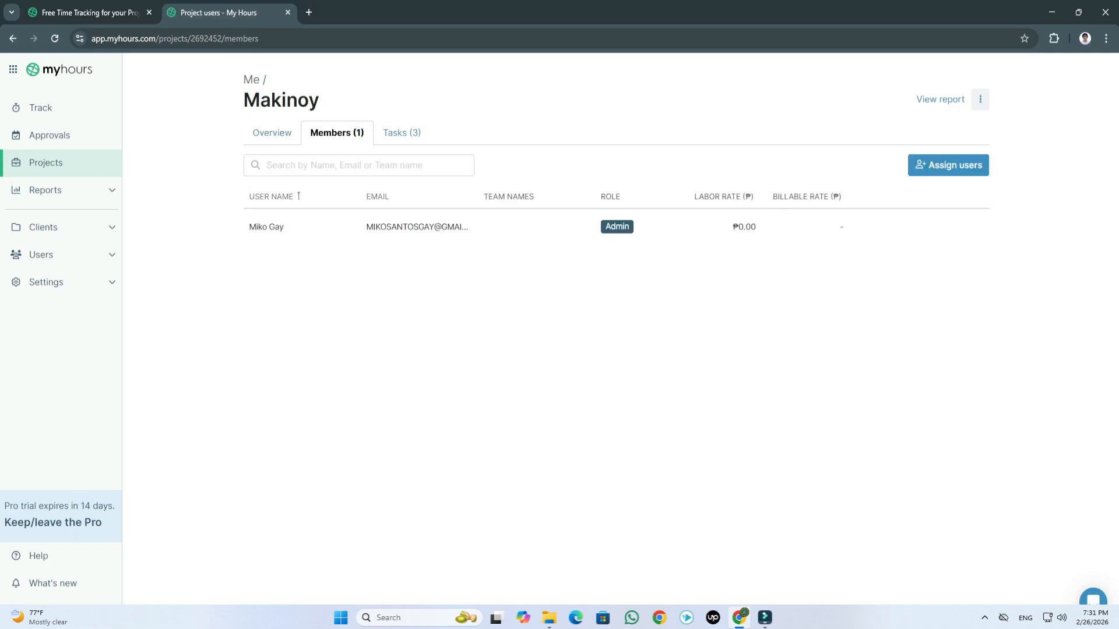
{"action": "left_click", "coordinate": [402, 133]}
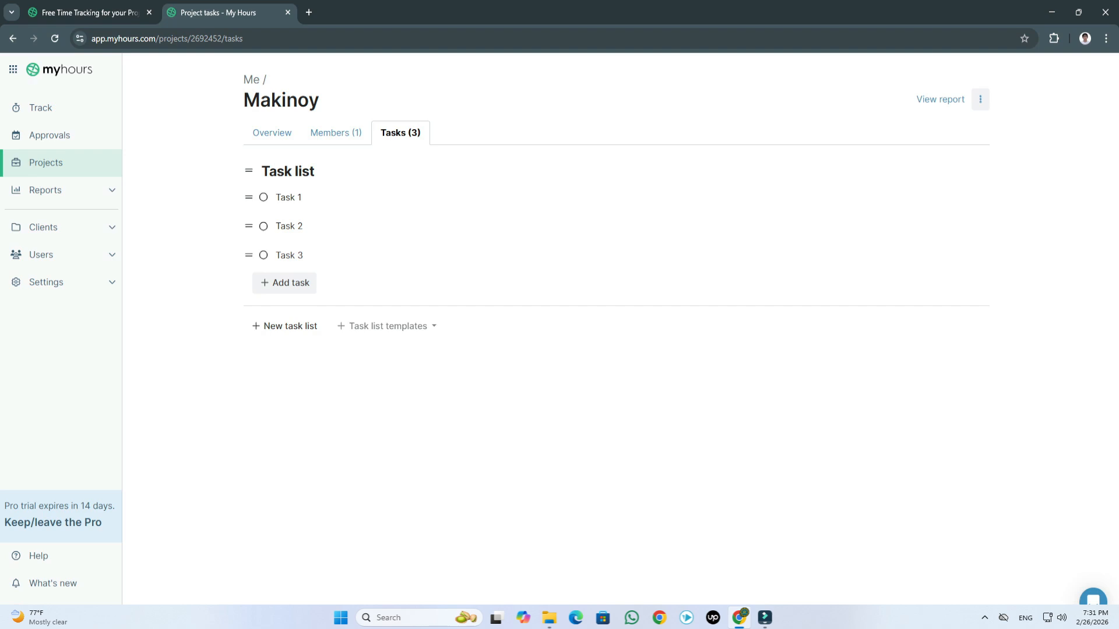
Review this week's Dashboard, Detailed and Timesheet reports, including the dashboard's project and task hour distribution.
{"action": "mouse_move", "coordinate": [58, 190]}
{"action": "left_click", "coordinate": [158, 211]}
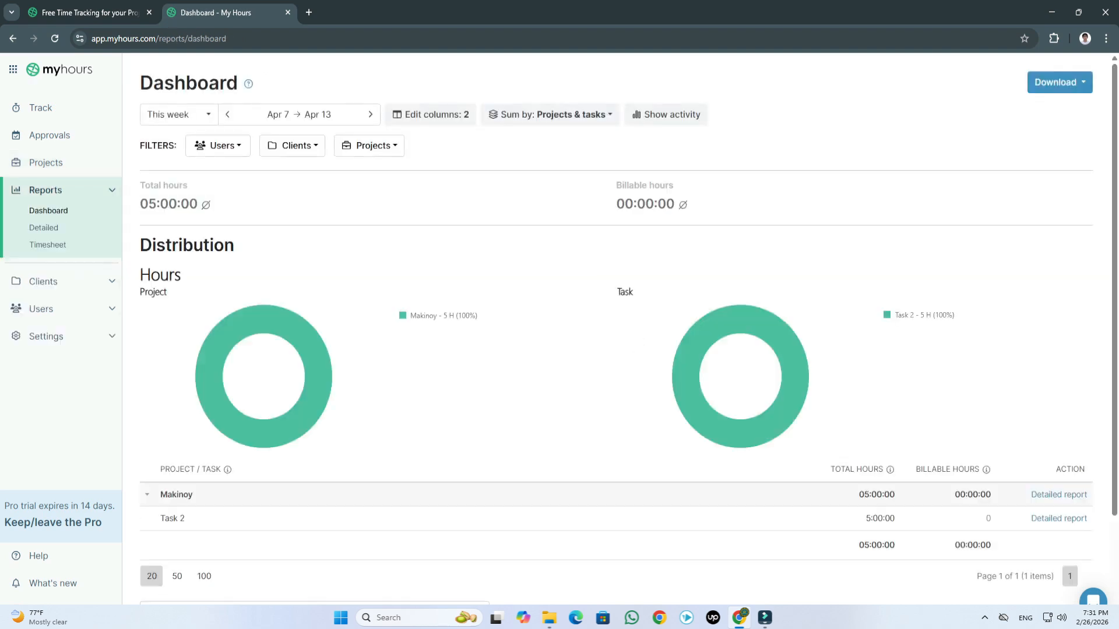
{"action": "scroll", "coordinate": [617, 327], "scroll_direction": "down", "scroll_amount": 3}
{"action": "scroll", "coordinate": [617, 327], "scroll_direction": "up", "scroll_amount": 3}
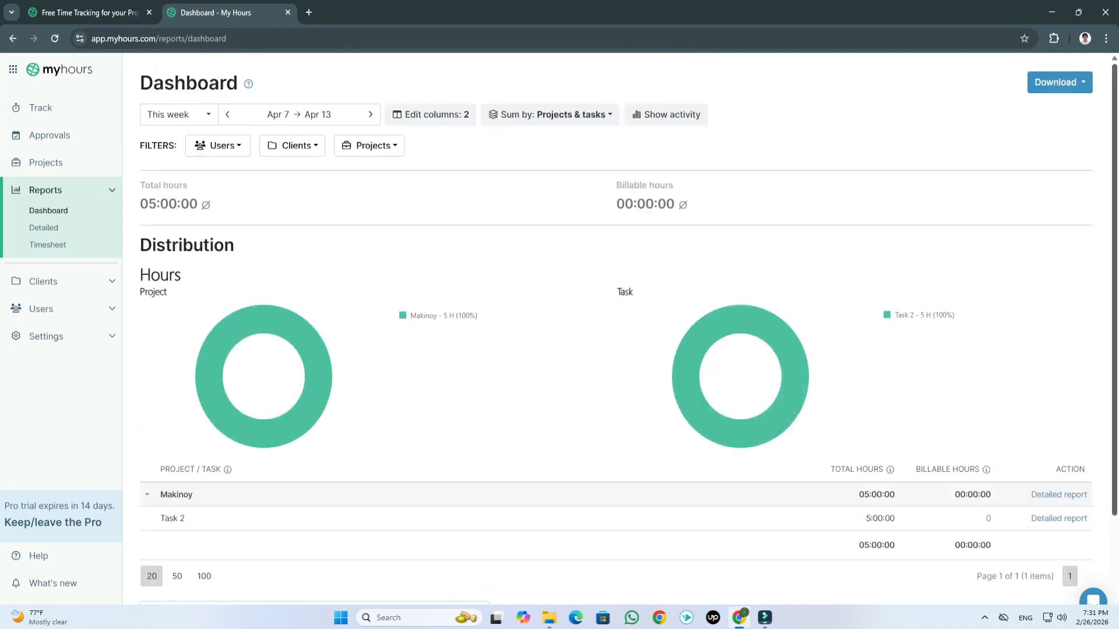
{"action": "scroll", "coordinate": [628, 331], "scroll_direction": "down", "scroll_amount": 2}
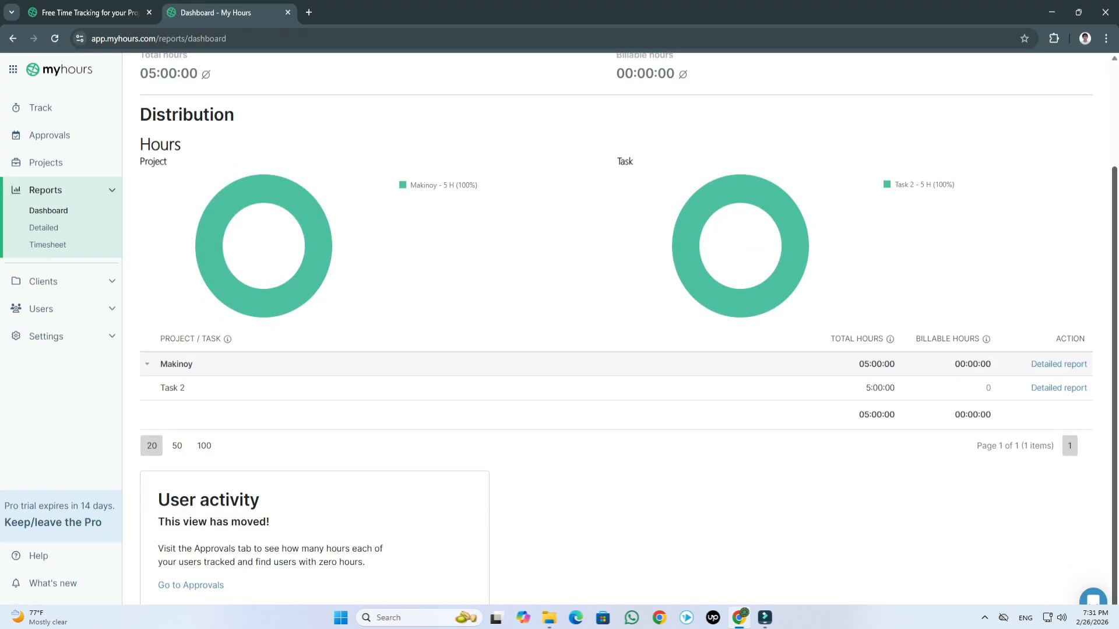
{"action": "scroll", "coordinate": [628, 327], "scroll_direction": "up", "scroll_amount": 2}
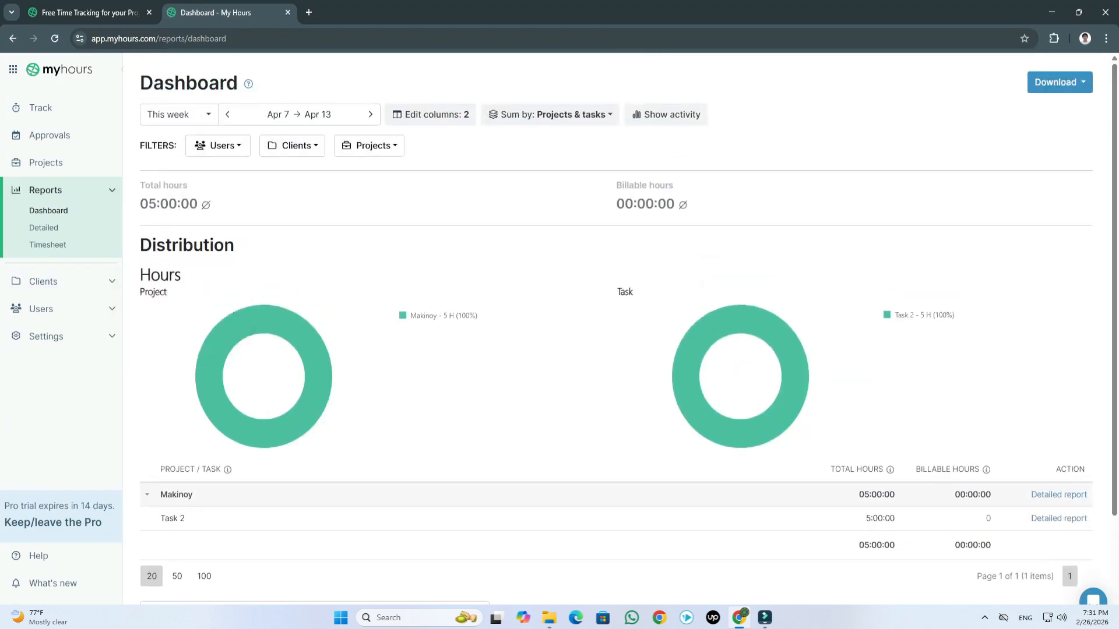
{"action": "left_click", "coordinate": [44, 228]}
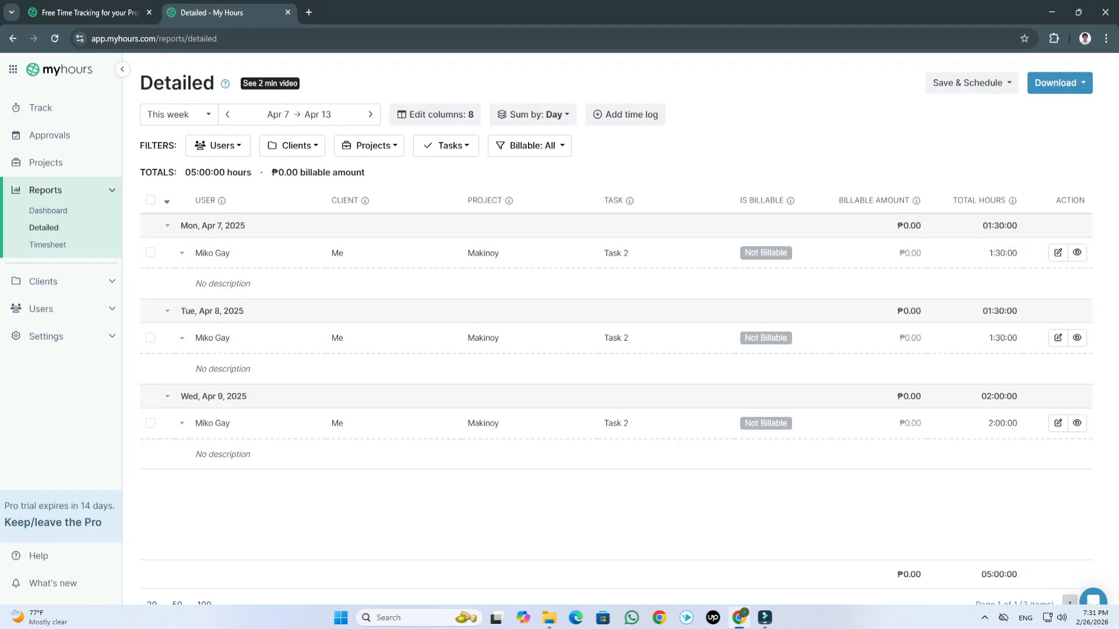
{"action": "left_click", "coordinate": [48, 245]}
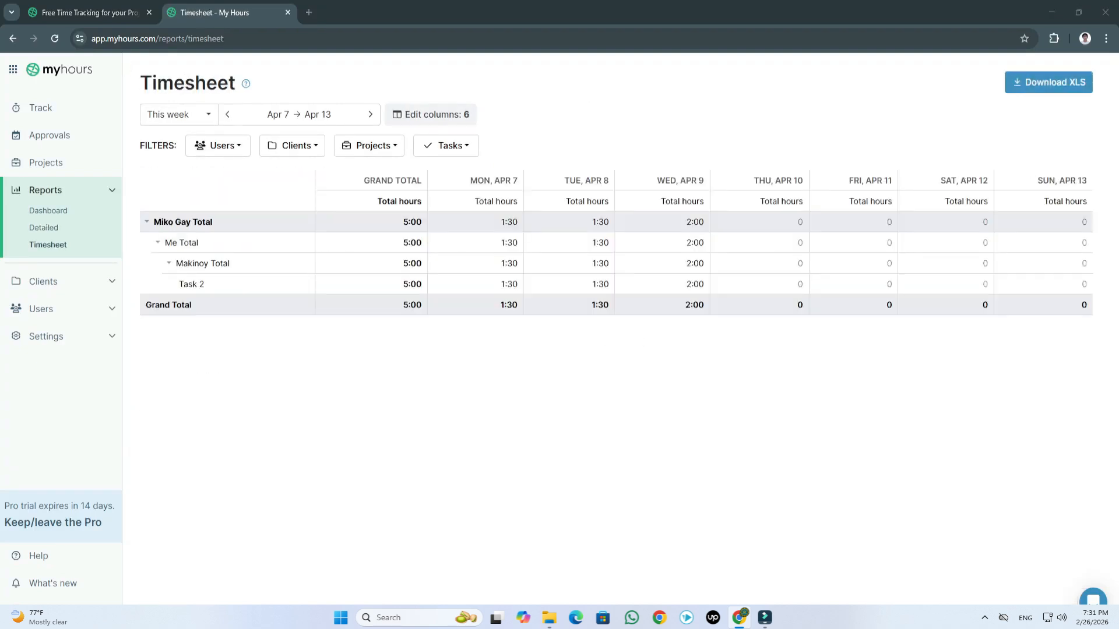
Examine the Add client form without filling it in, and view the Invoices and Uninvoiced pages.
{"action": "left_click", "coordinate": [43, 282]}
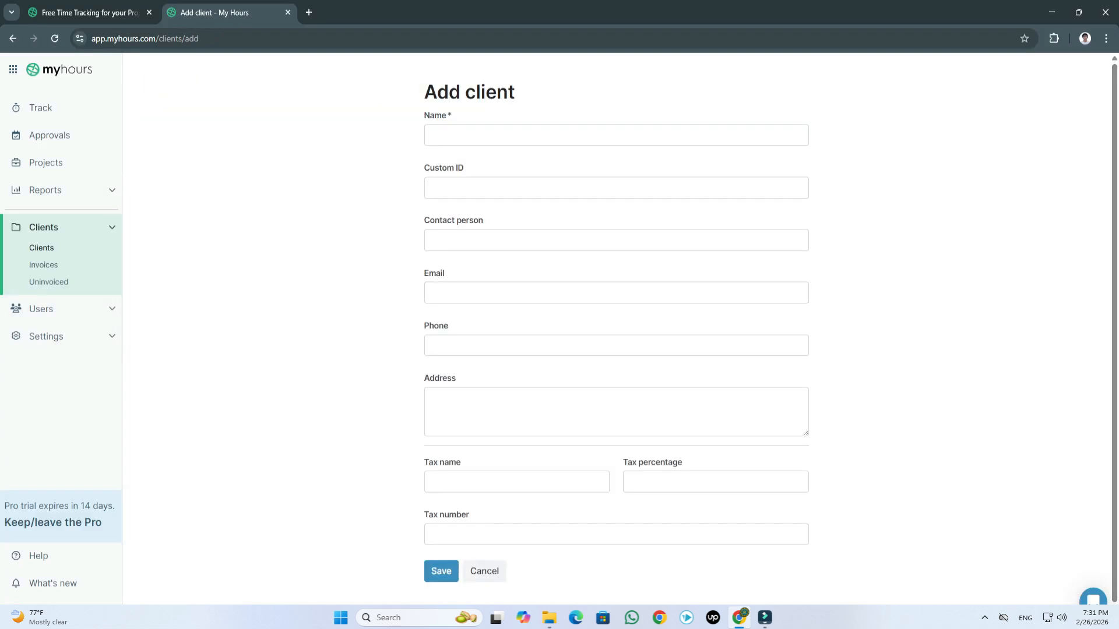
{"action": "scroll", "coordinate": [711, 481], "scroll_direction": "down", "scroll_amount": 1}
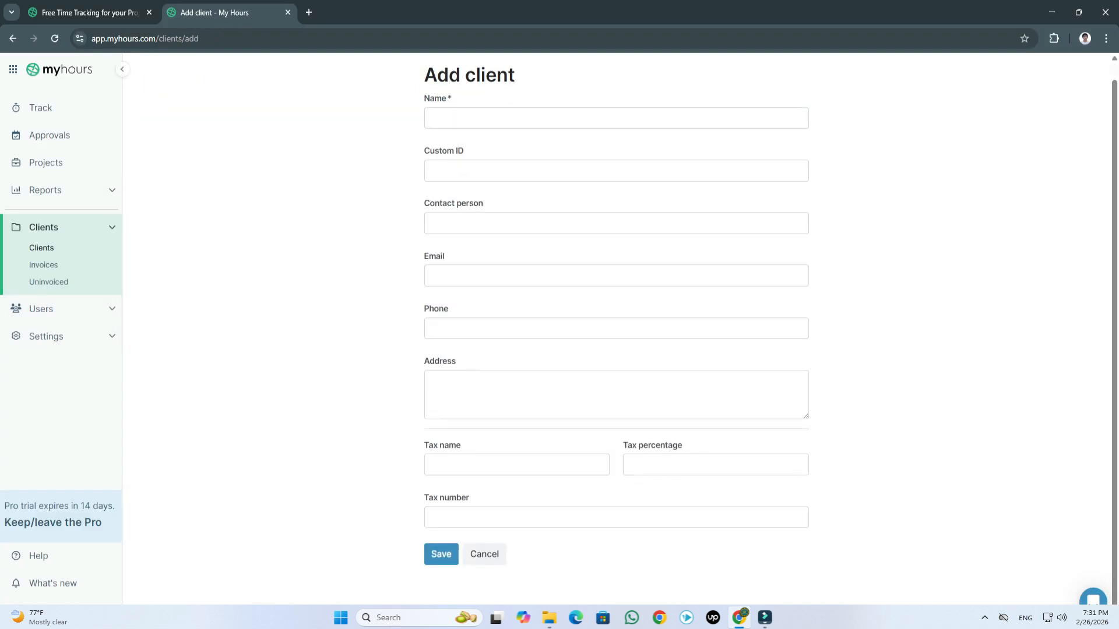
{"action": "left_click", "coordinate": [43, 265]}
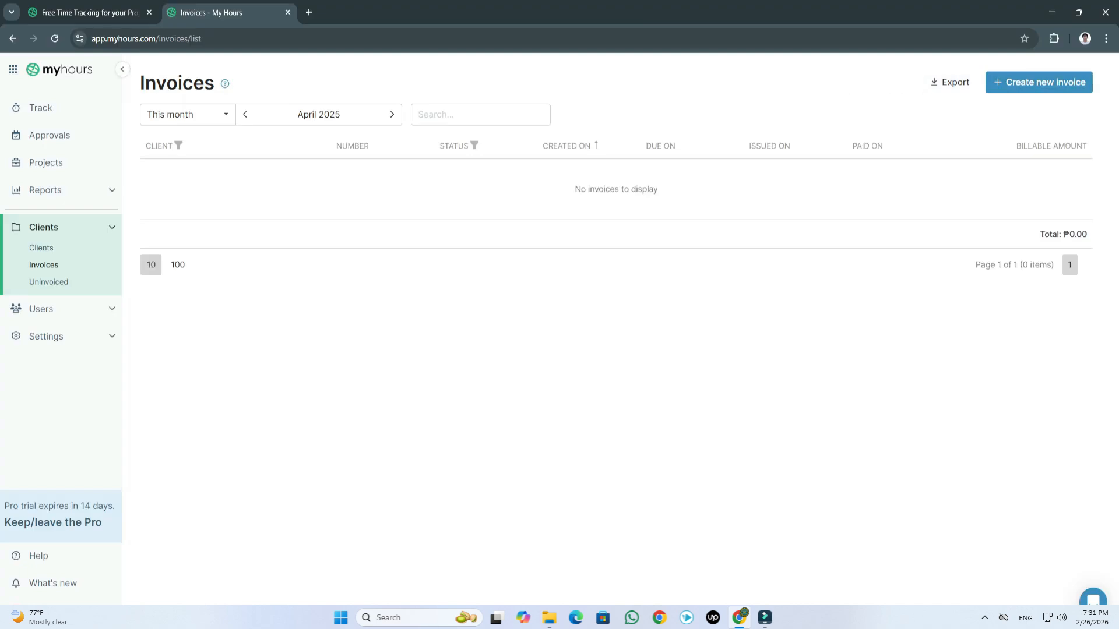
{"action": "left_click", "coordinate": [49, 282]}
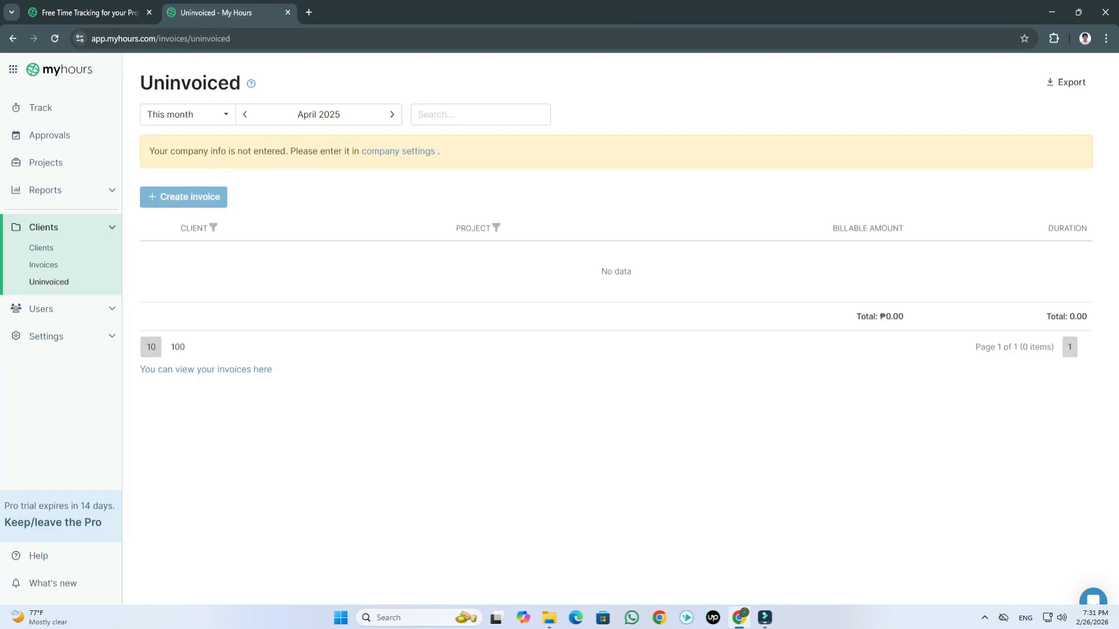
Examine the Create User form's profile and role options, leaving the name and email empty, and open the Teams page.
{"action": "left_click", "coordinate": [40, 308]}
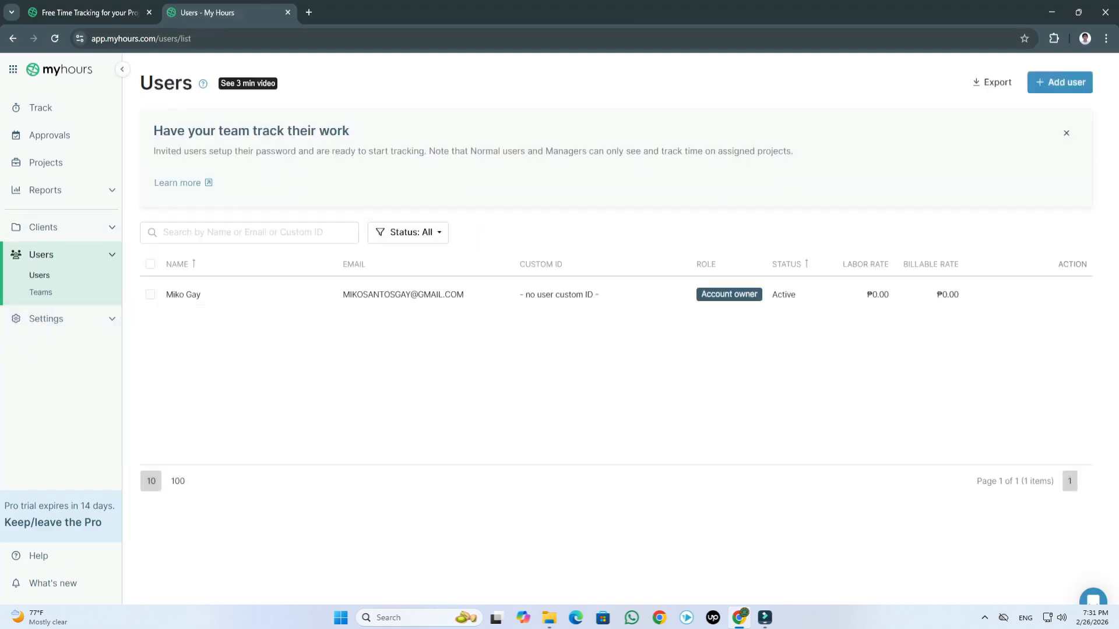
{"action": "left_click", "coordinate": [41, 293]}
{"action": "left_click", "coordinate": [40, 275]}
{"action": "left_click", "coordinate": [1059, 83]}
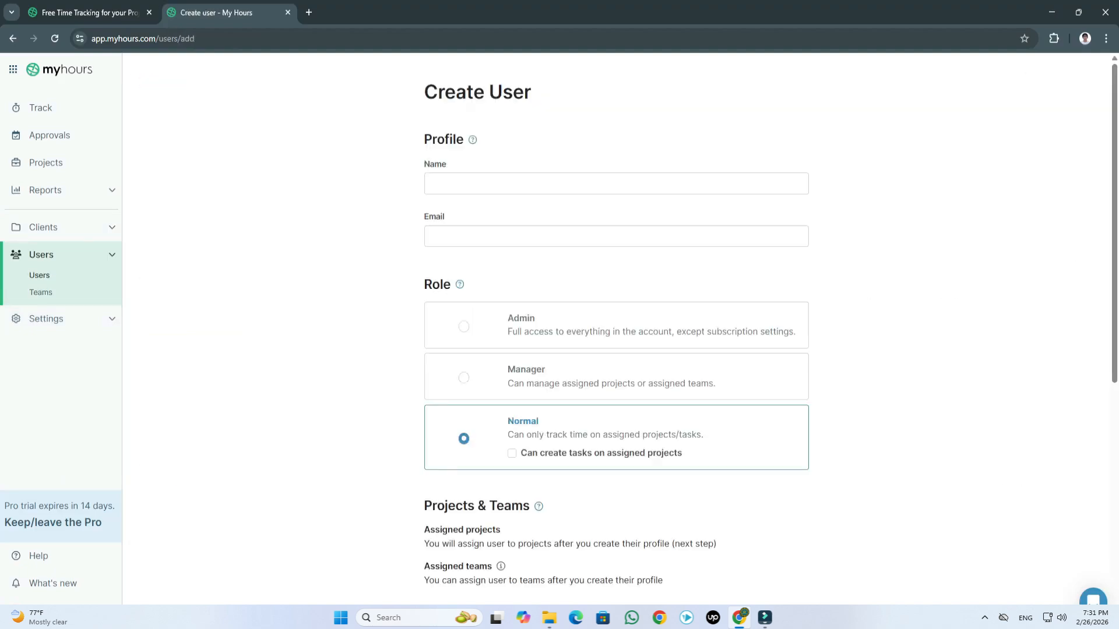
{"action": "left_click", "coordinate": [616, 184]}
{"action": "left_click", "coordinate": [616, 236]}
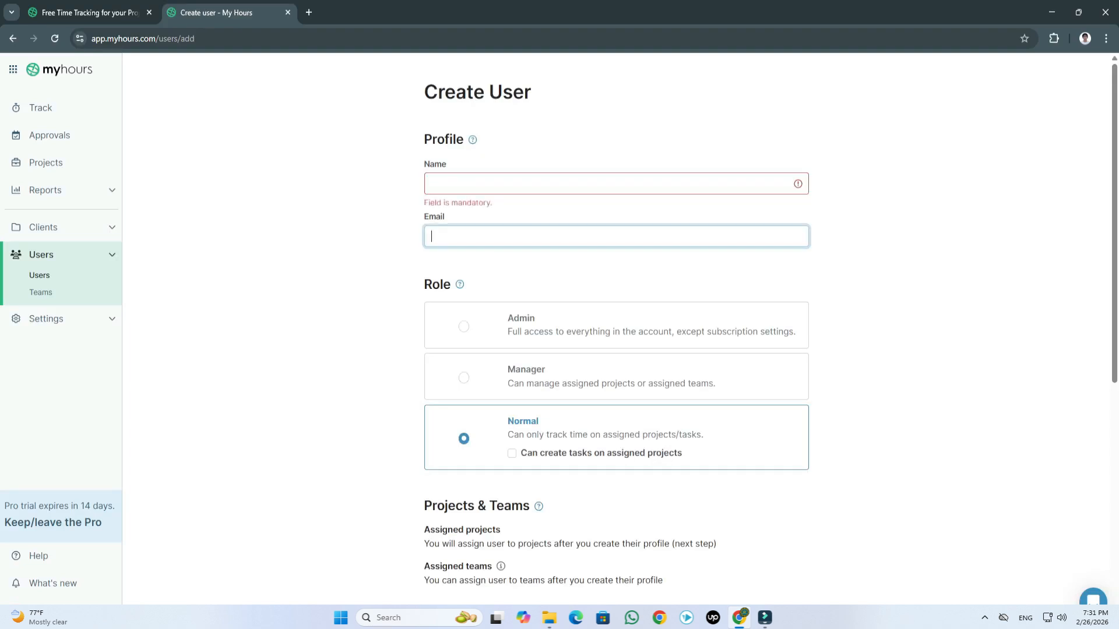
{"action": "scroll", "coordinate": [616, 349], "scroll_direction": "down", "scroll_amount": 1}
{"action": "left_click", "coordinate": [616, 376]}
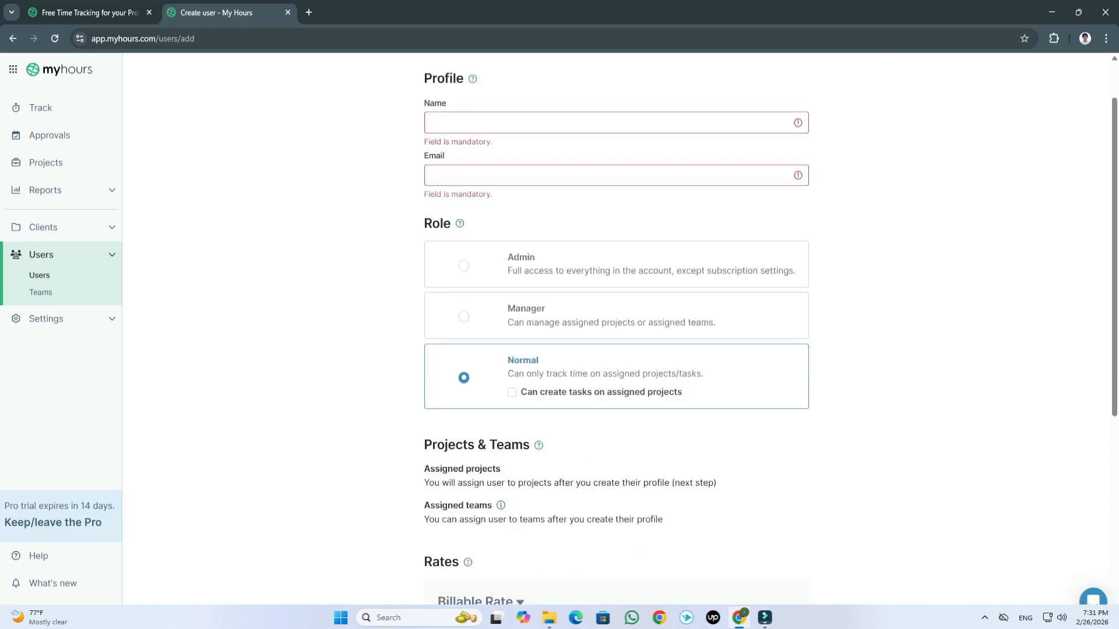
{"action": "scroll", "coordinate": [616, 327], "scroll_direction": "down", "scroll_amount": 1}
{"action": "scroll", "coordinate": [616, 327], "scroll_direction": "up", "scroll_amount": 2}
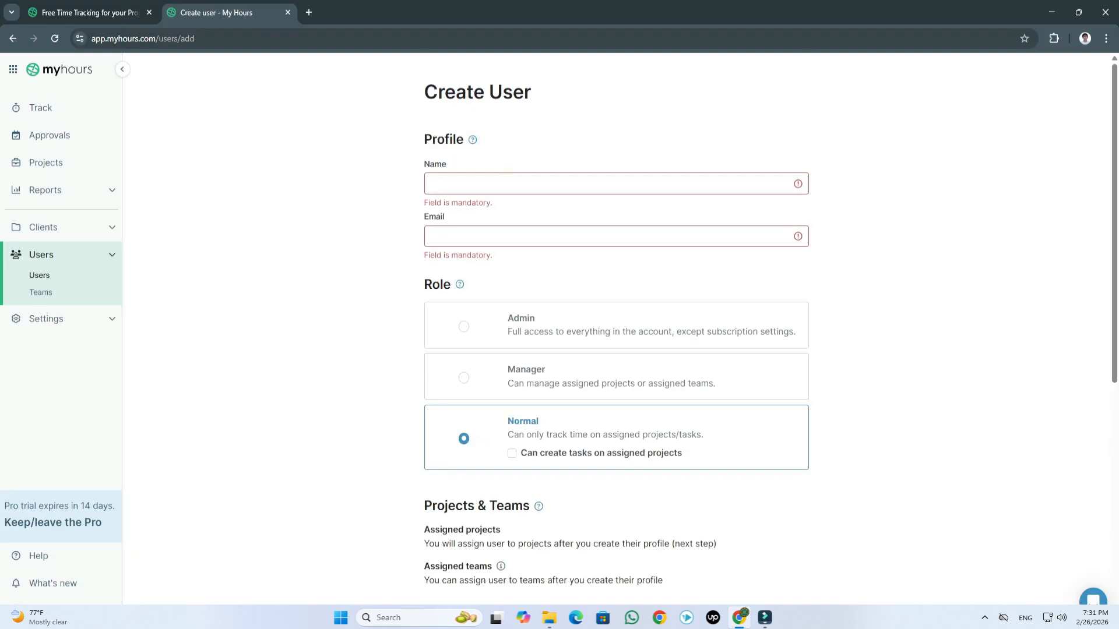
{"action": "left_click", "coordinate": [41, 292]}
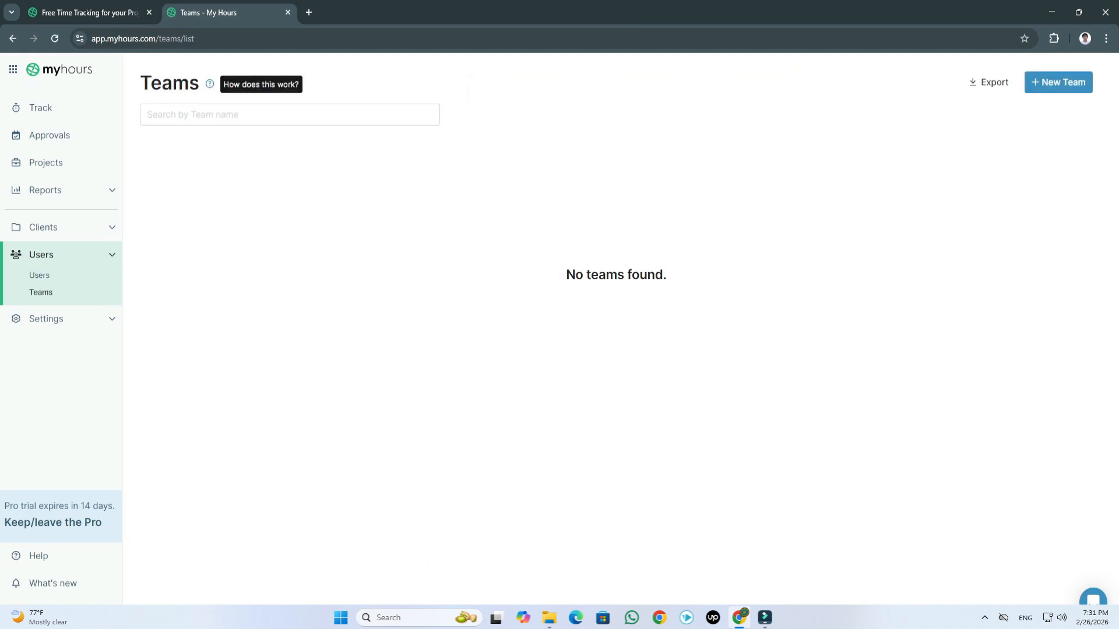
Revisit the Track, Approvals, Projects and Reports Dashboard pages as a recap, and return to the weekly timesheet.
{"action": "left_click", "coordinate": [41, 108]}
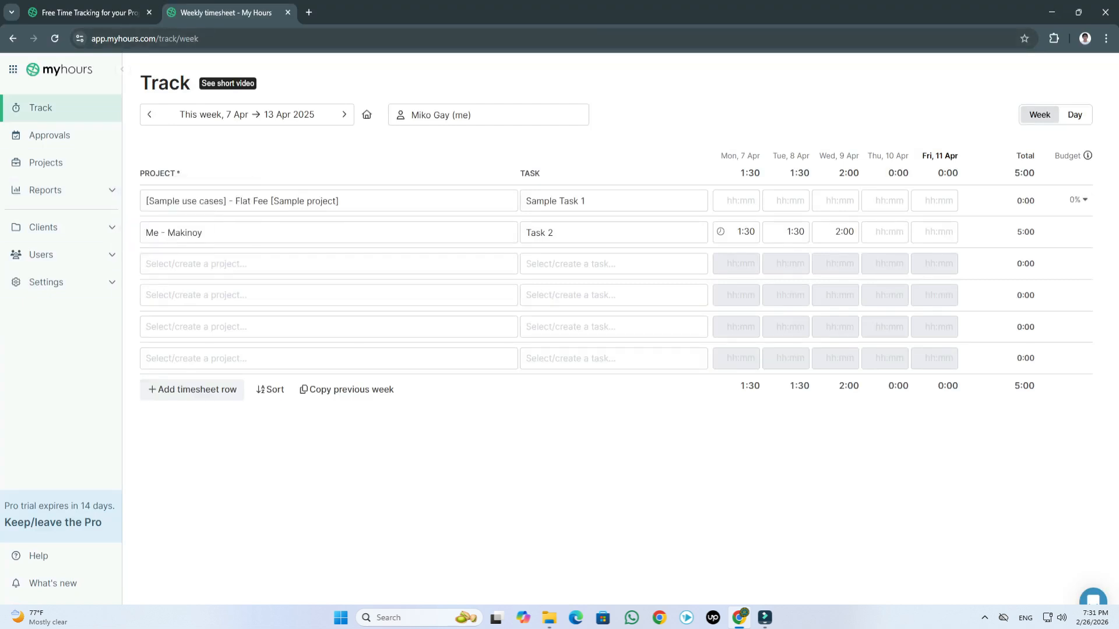
{"action": "left_click", "coordinate": [49, 135]}
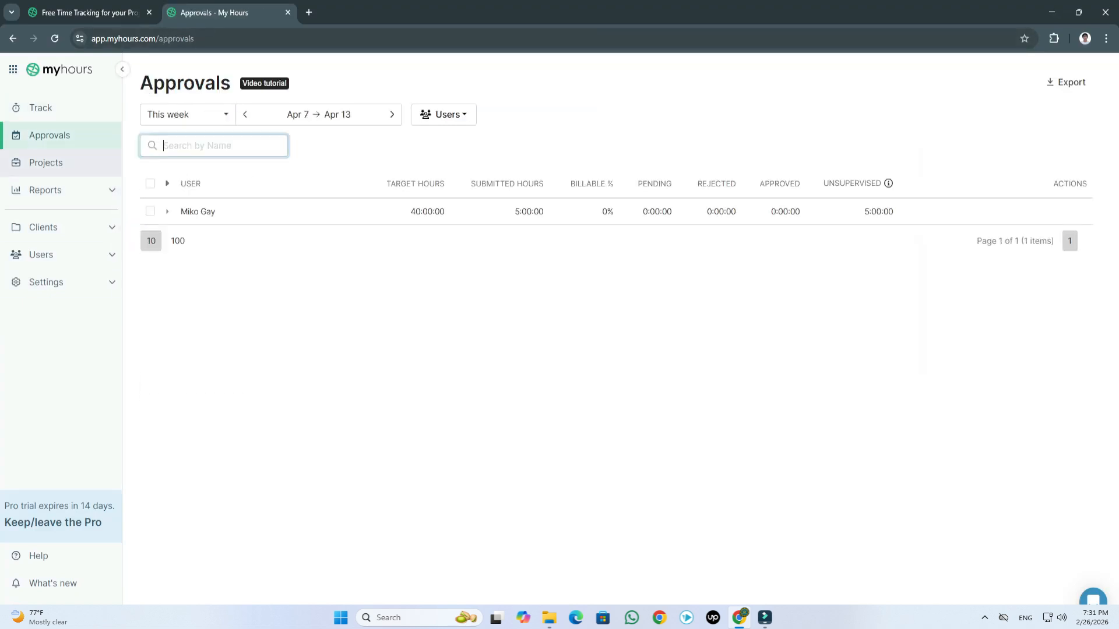
{"action": "left_click", "coordinate": [46, 162]}
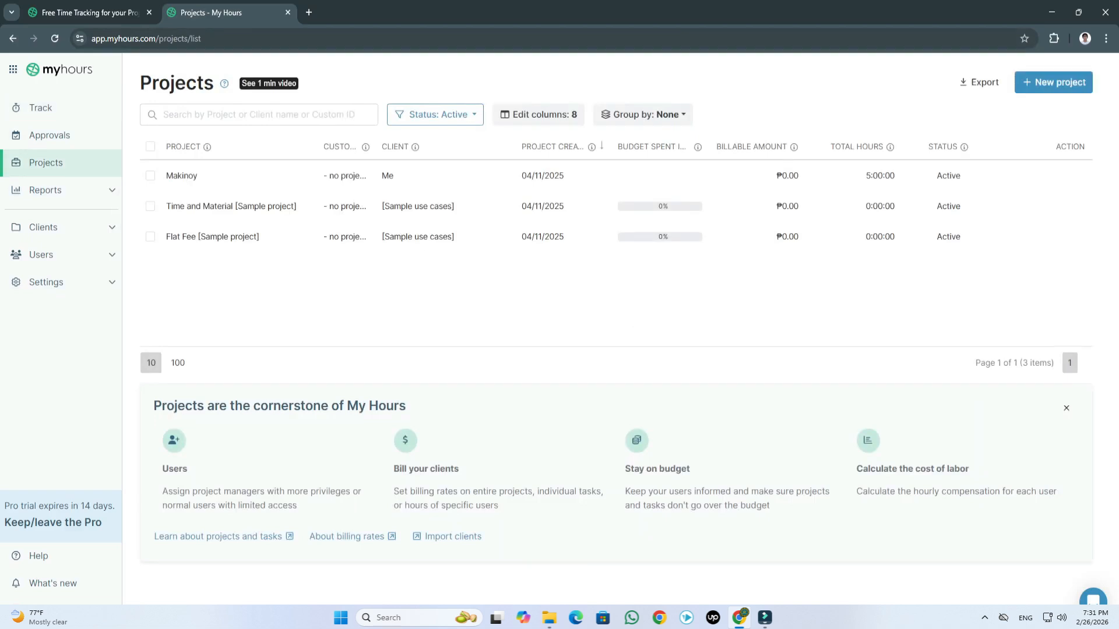
{"action": "left_click", "coordinate": [46, 190]}
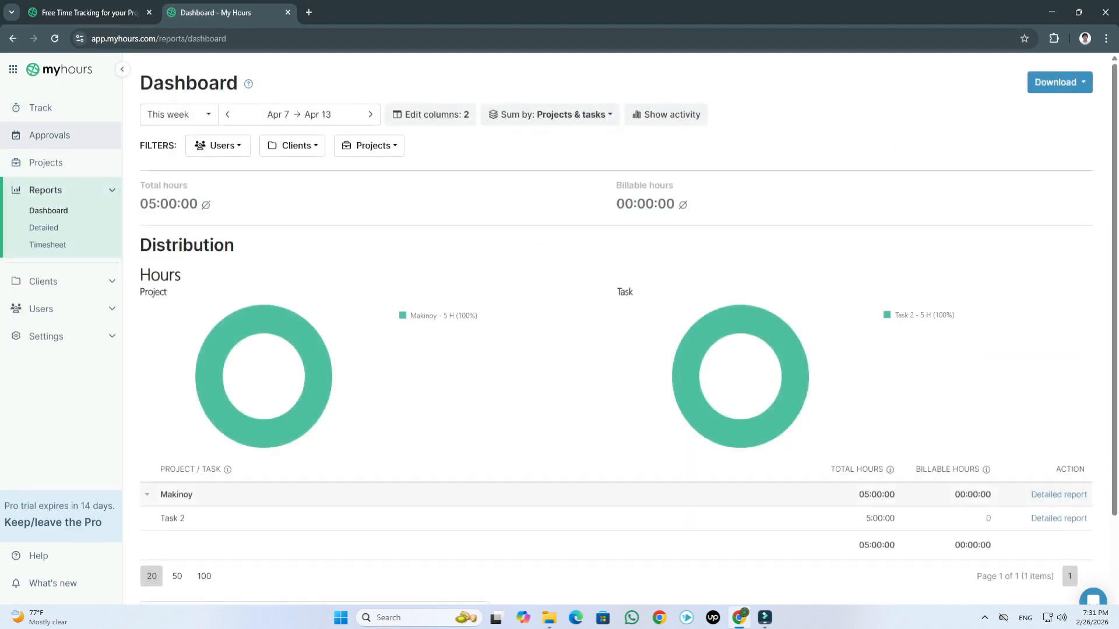
{"action": "left_click", "coordinate": [50, 135]}
{"action": "left_click", "coordinate": [41, 108]}
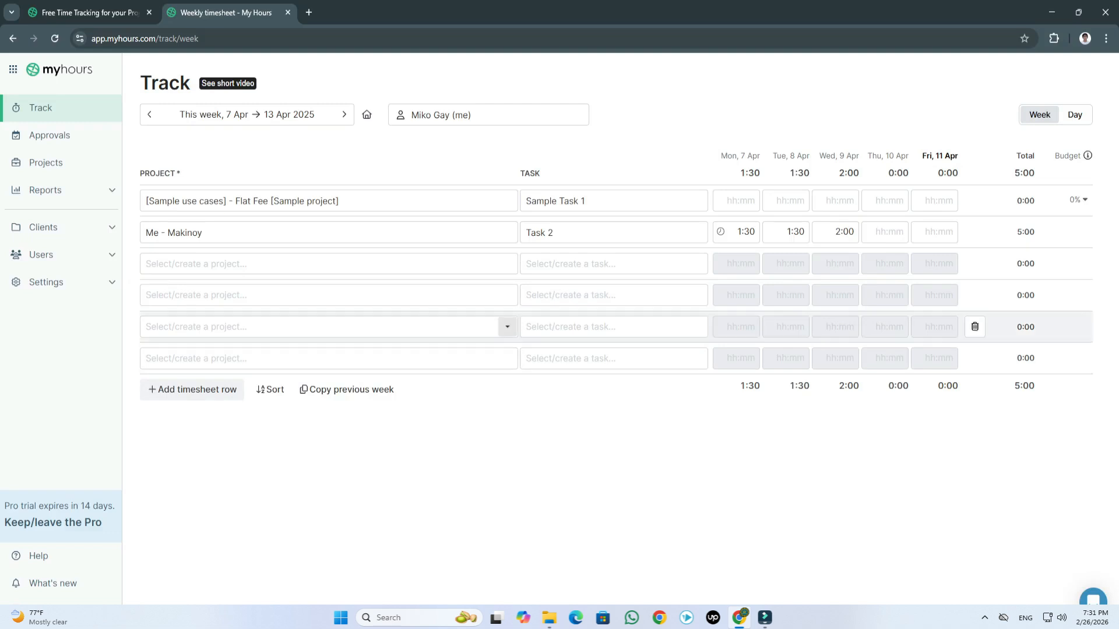
{"action": "mouse_move", "coordinate": [64, 227]}
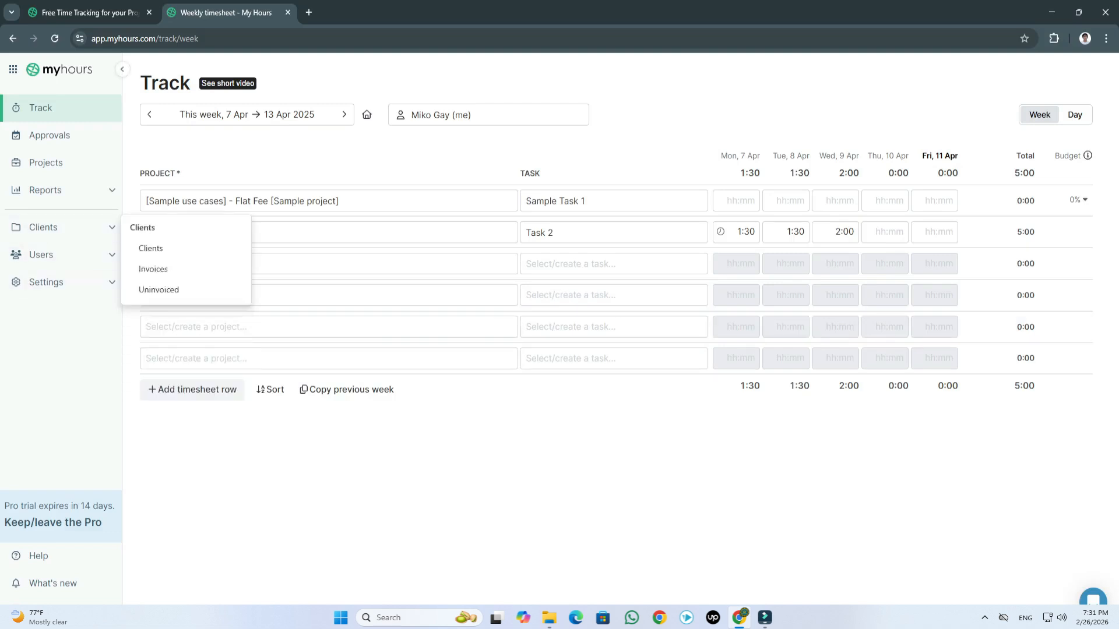
{"action": "left_click", "coordinate": [46, 190]}
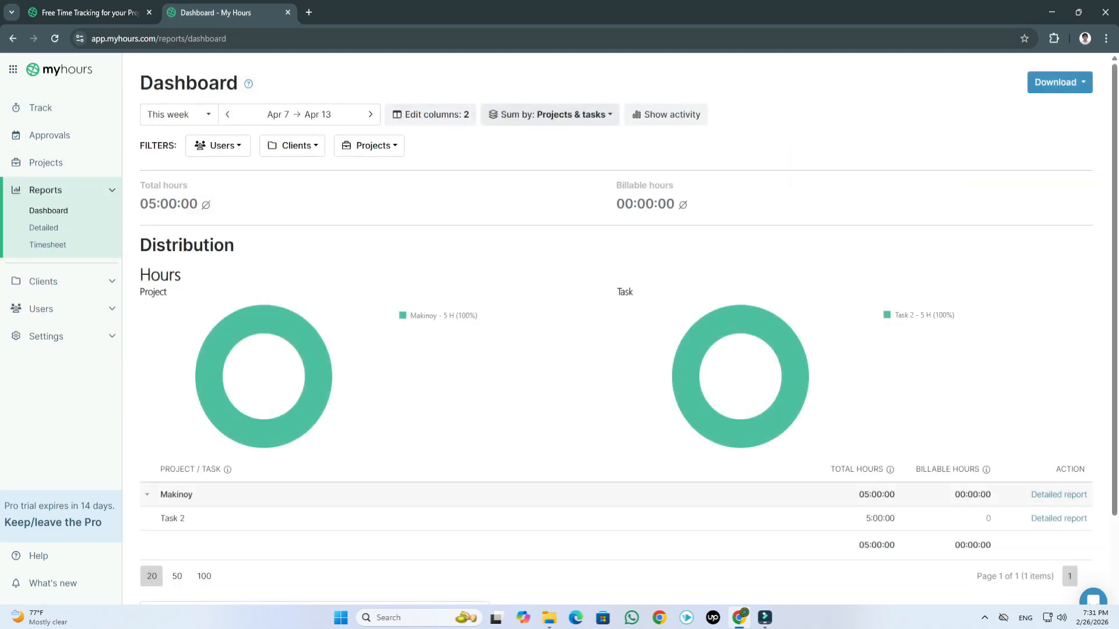
{"action": "left_click", "coordinate": [41, 107]}
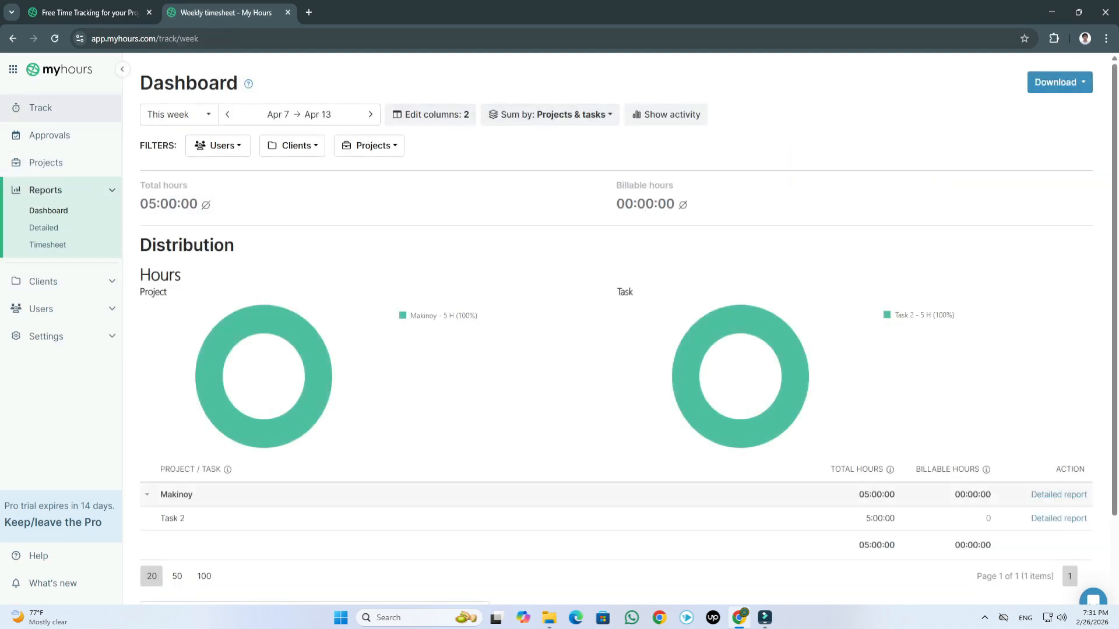